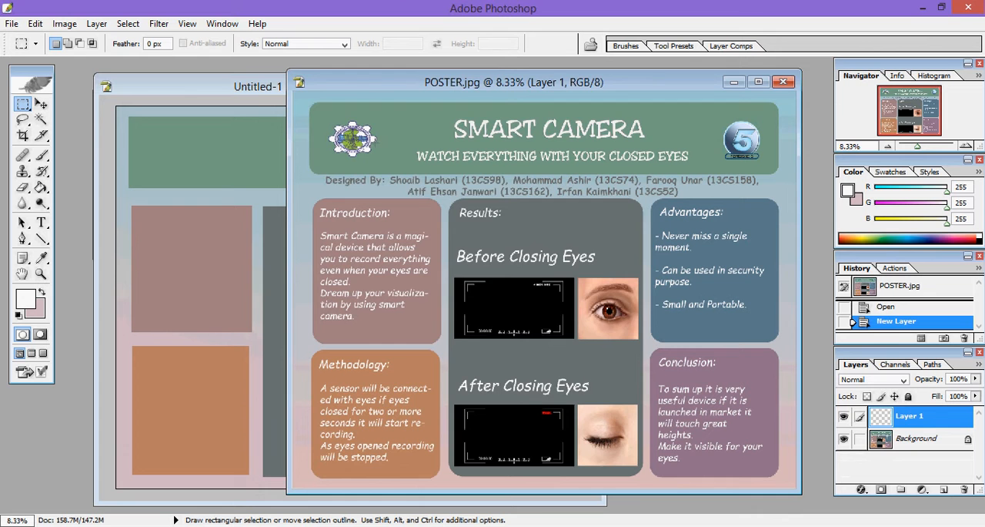
Step: Compare the Untitled-1 layout with the finished POSTER.jpg and open the MUET_Logo image from the Poster folder
left_click(262, 90)
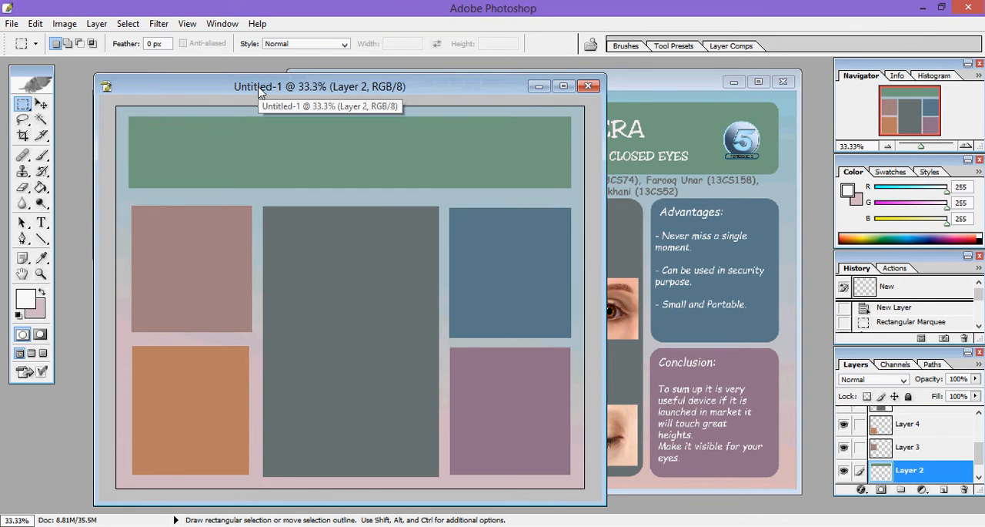
left_click(672, 93)
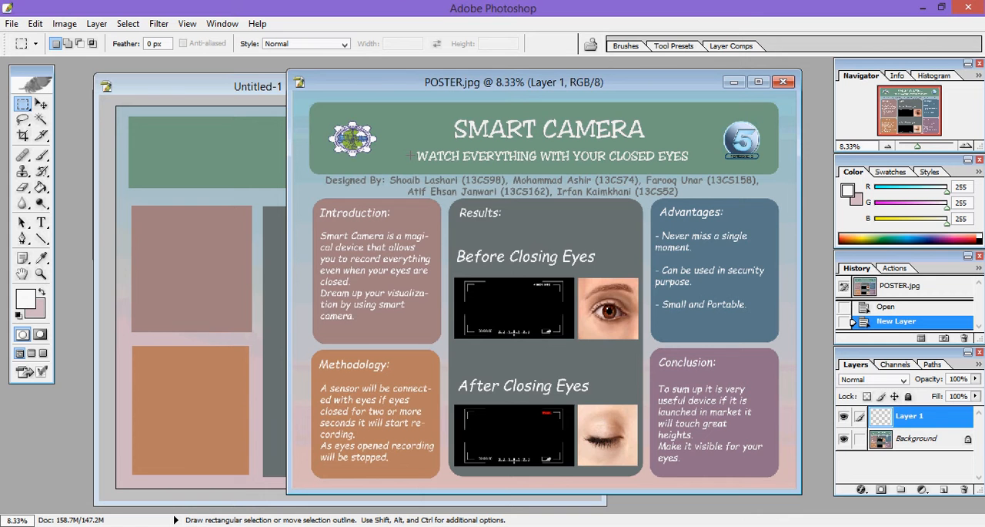
left_click(260, 82)
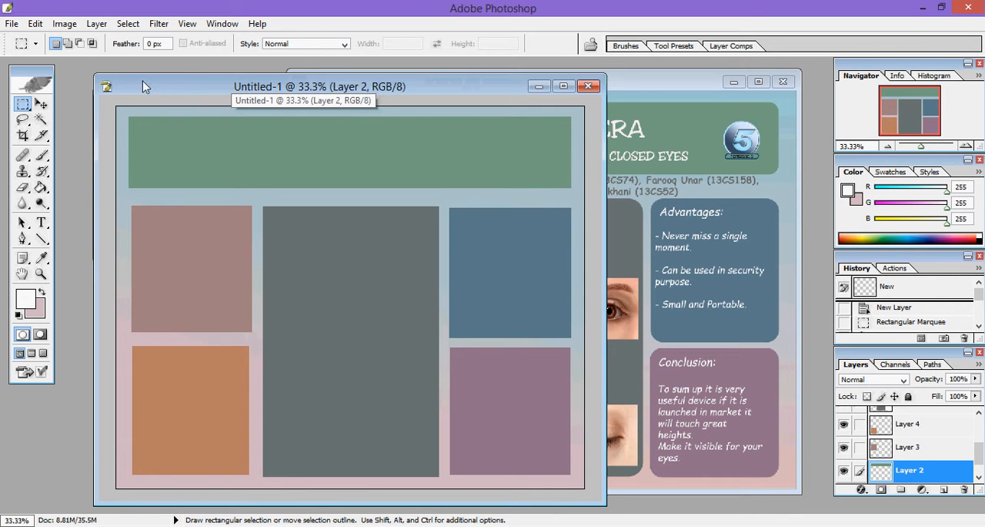
left_click(11, 24)
left_click(35, 56)
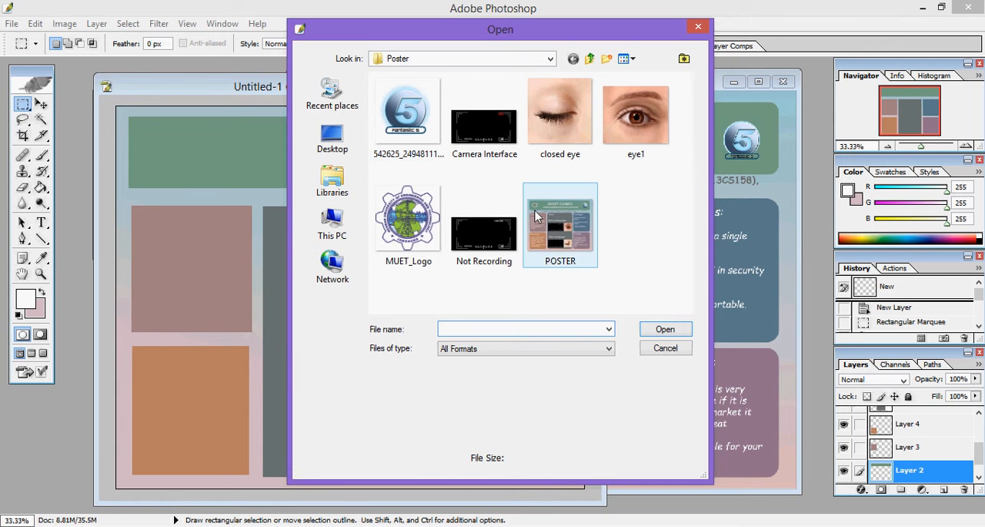
mouse_move(537, 216)
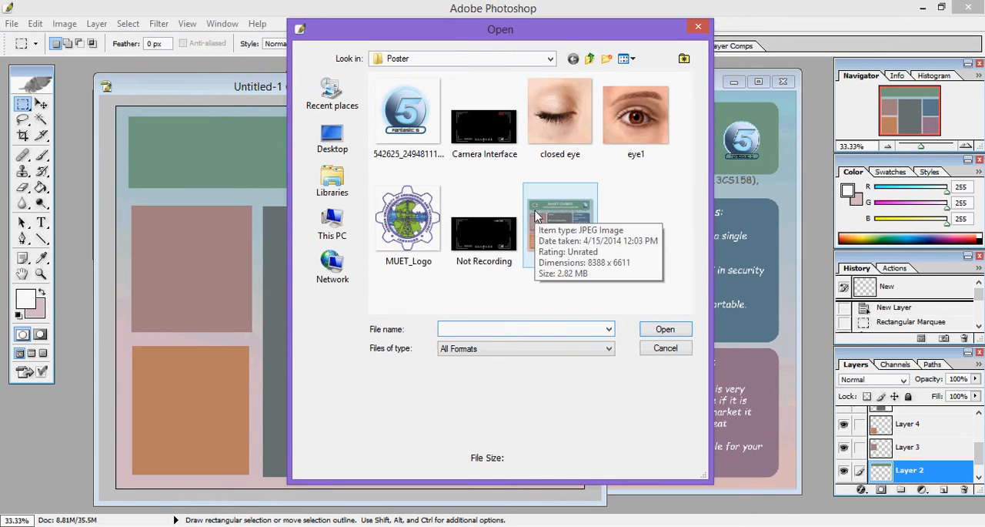
left_click(426, 221)
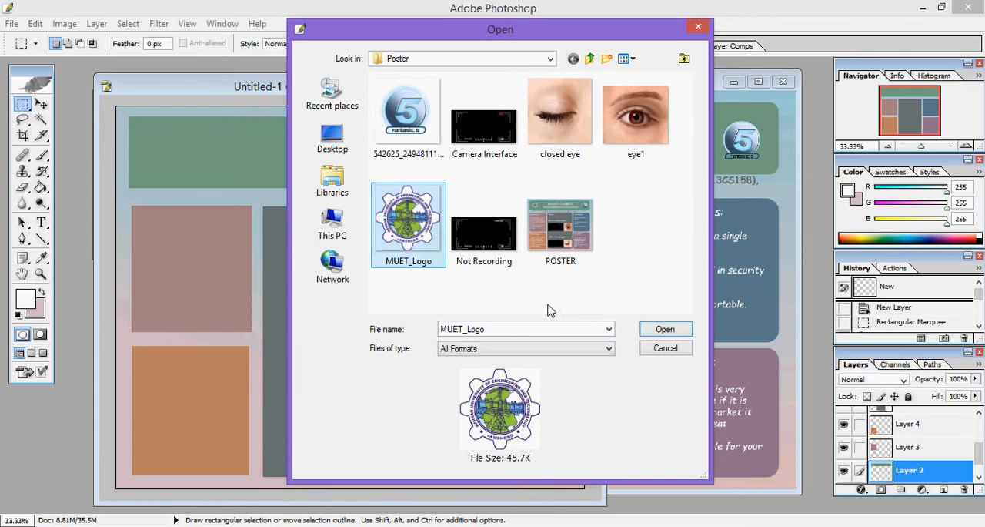
left_click(654, 330)
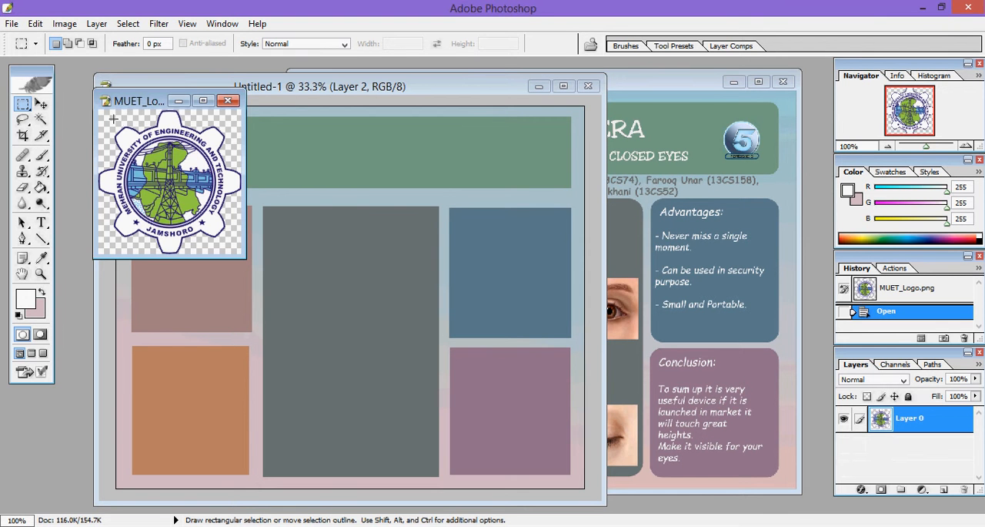
Step: Set the MUET logo view to 66.67% and arrange its window beside Untitled-1 so both the logo and the green header are accessible
key("ctrl+plus")
key("ctrl+plus")
key("ctrl+plus")
key("ctrl+minus")
key("ctrl+minus")
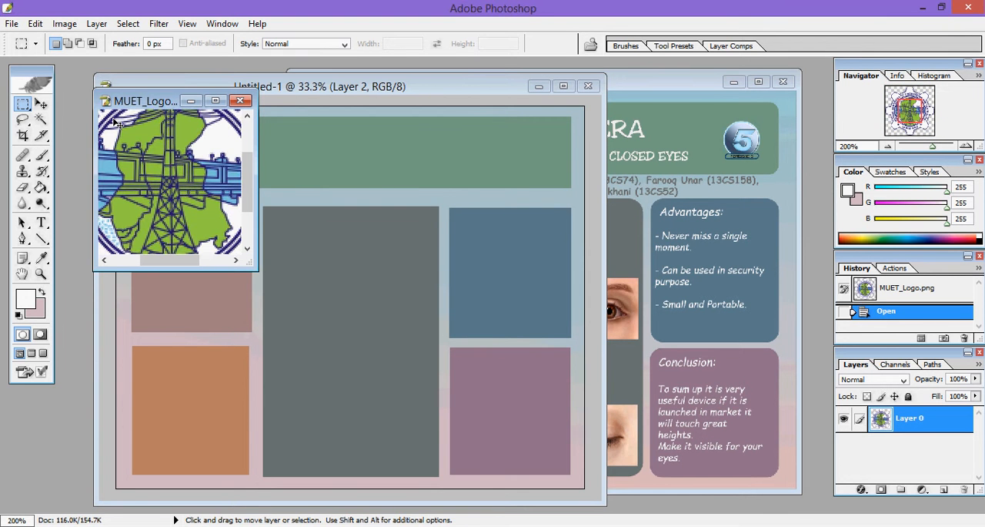
left_click_drag(254, 266, 594, 437)
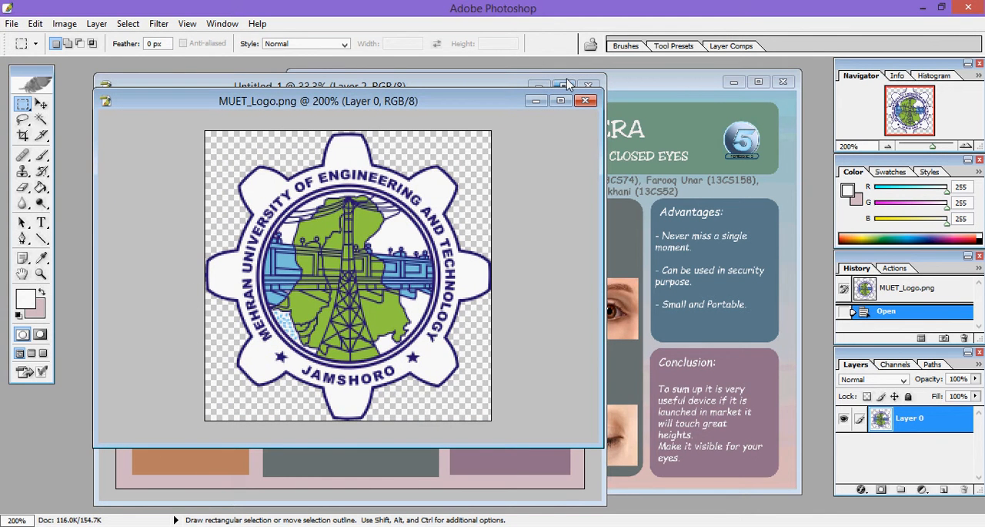
key("ctrl+minus")
key("ctrl+minus")
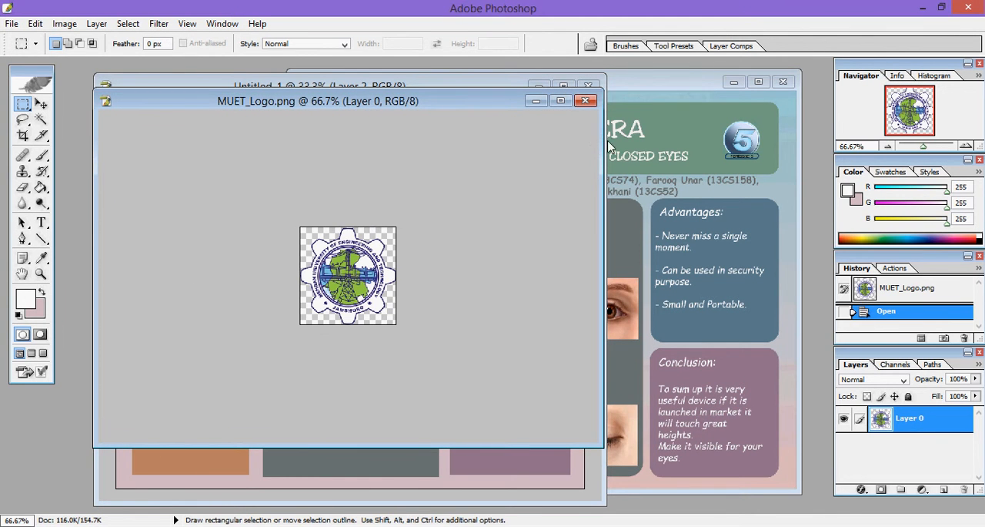
left_click(607, 148)
left_click_drag(605, 186, 409, 185)
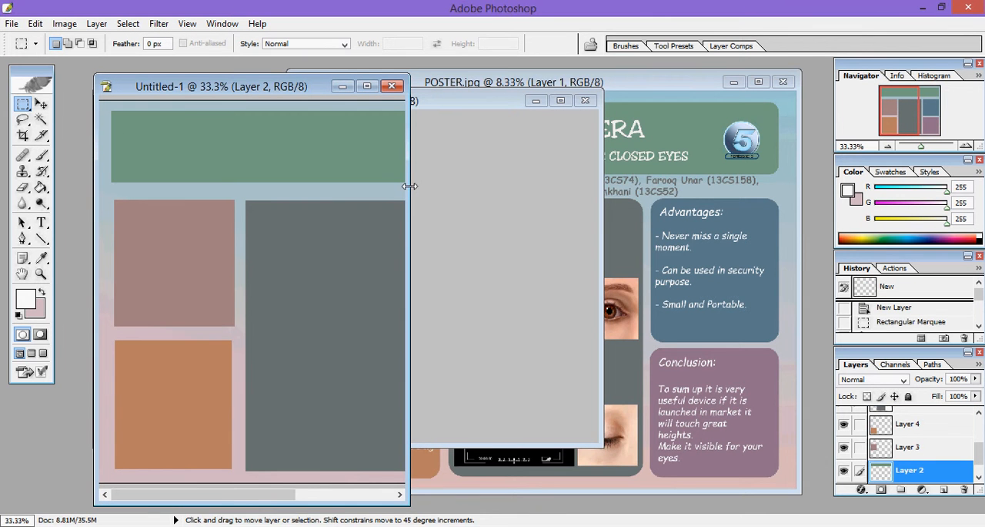
left_click_drag(410, 178, 666, 166)
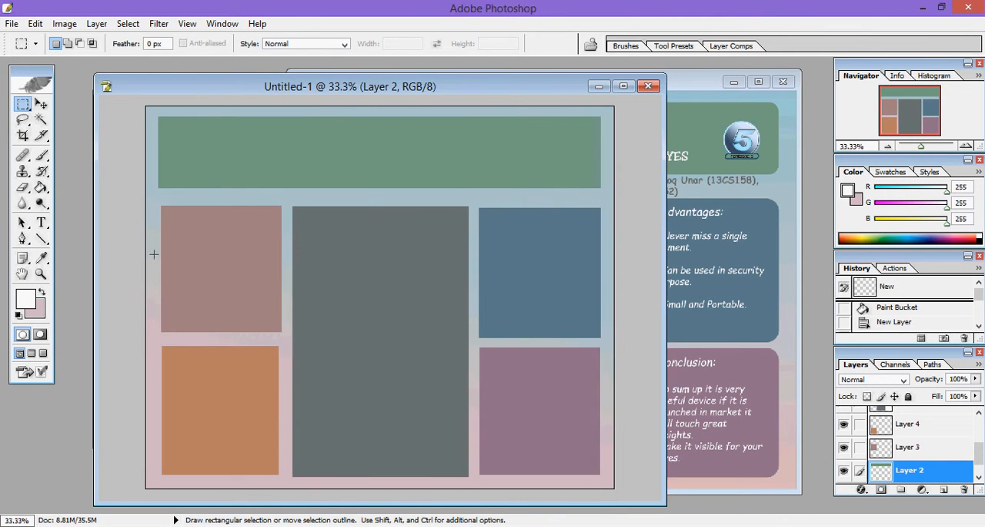
left_click_drag(247, 88, 371, 84)
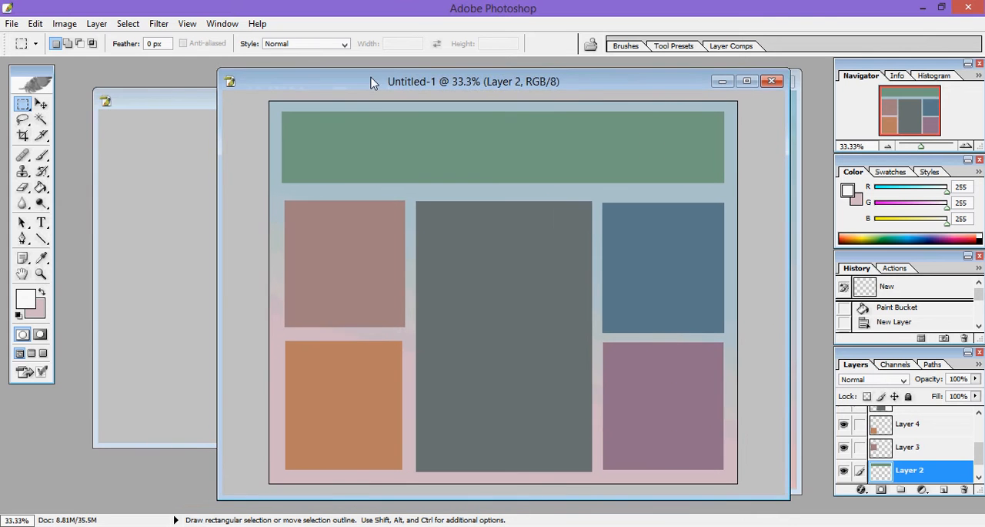
left_click(169, 100)
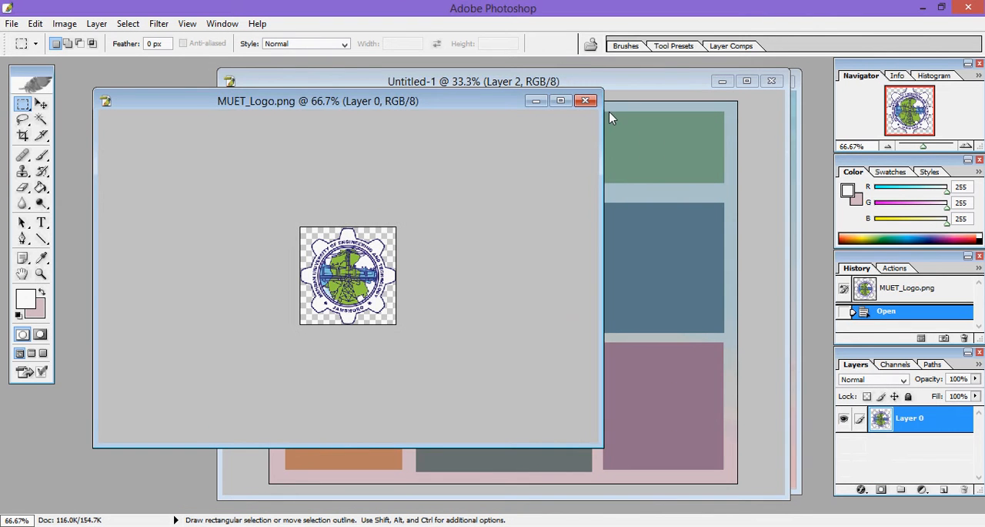
left_click_drag(601, 117, 295, 152)
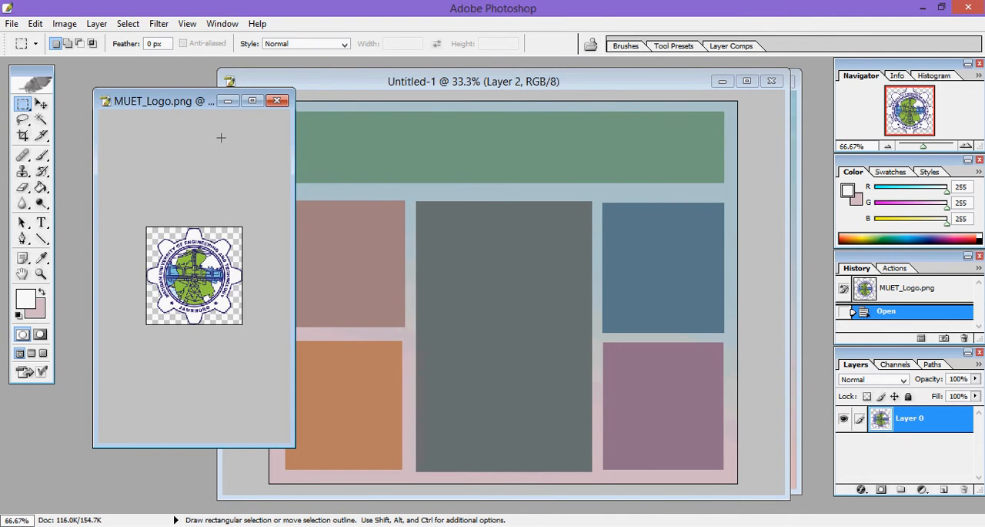
Step: Try to copy the MUET logo into Untitled-1 and position it at the left end of the green header
left_click(41, 106)
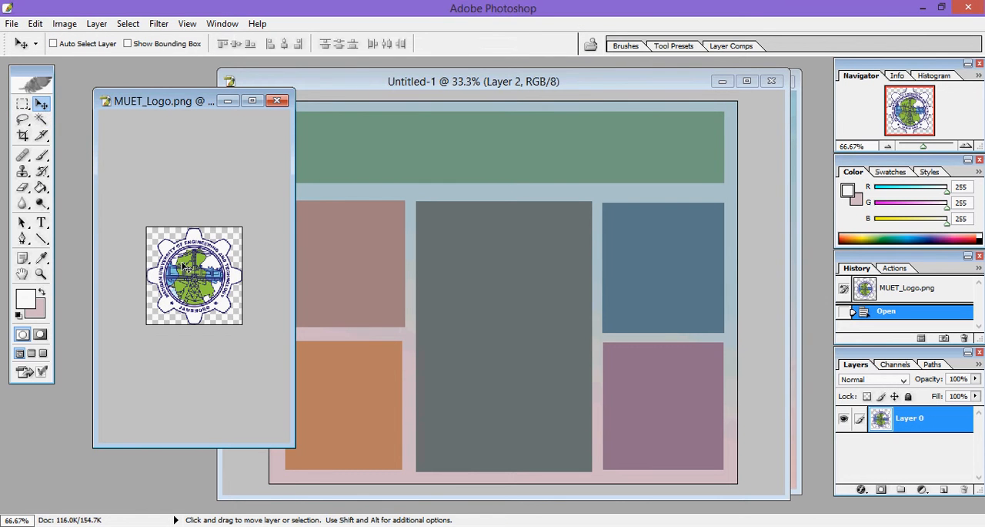
left_click_drag(187, 268, 445, 155)
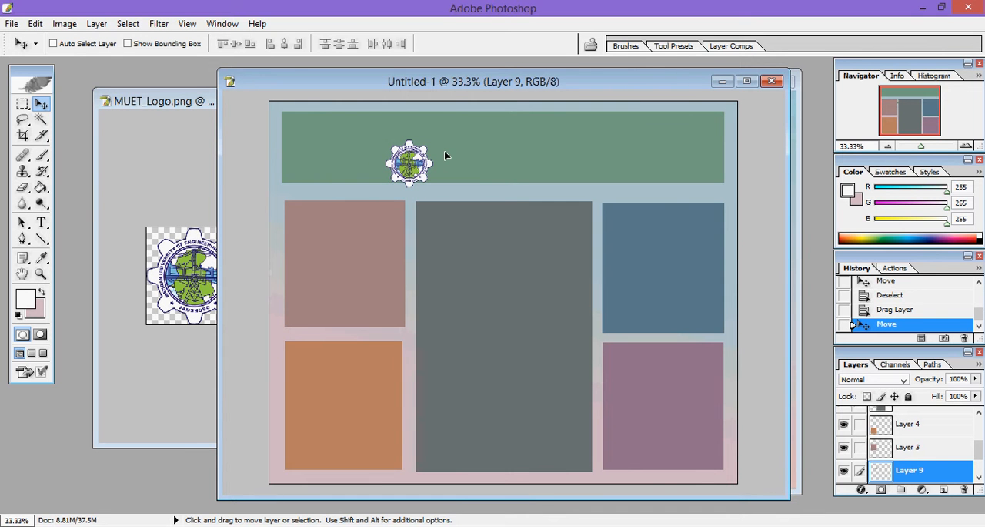
left_click_drag(495, 180, 327, 175)
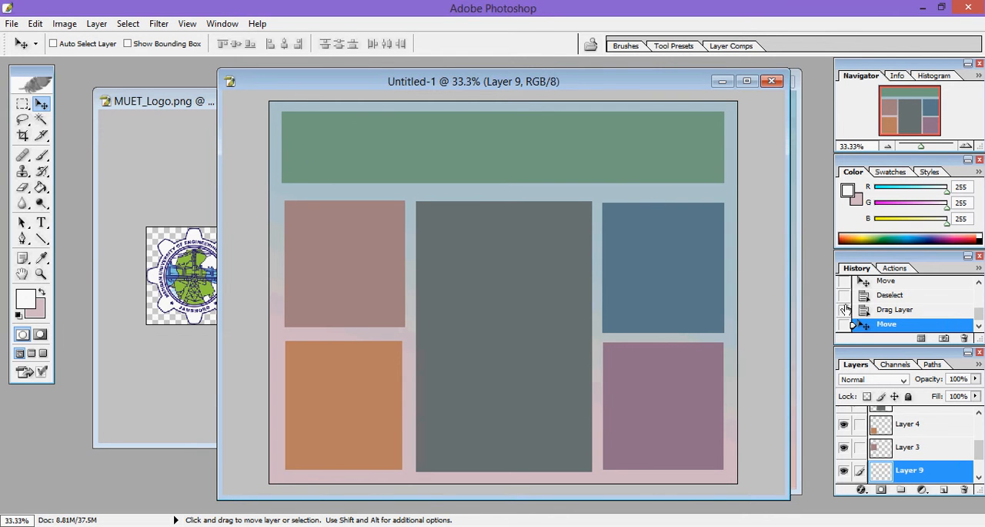
Step: Add a new layer to Untitled-1 and copy the MUET logo onto the left end of the green header
scroll(977, 451, "down", 1)
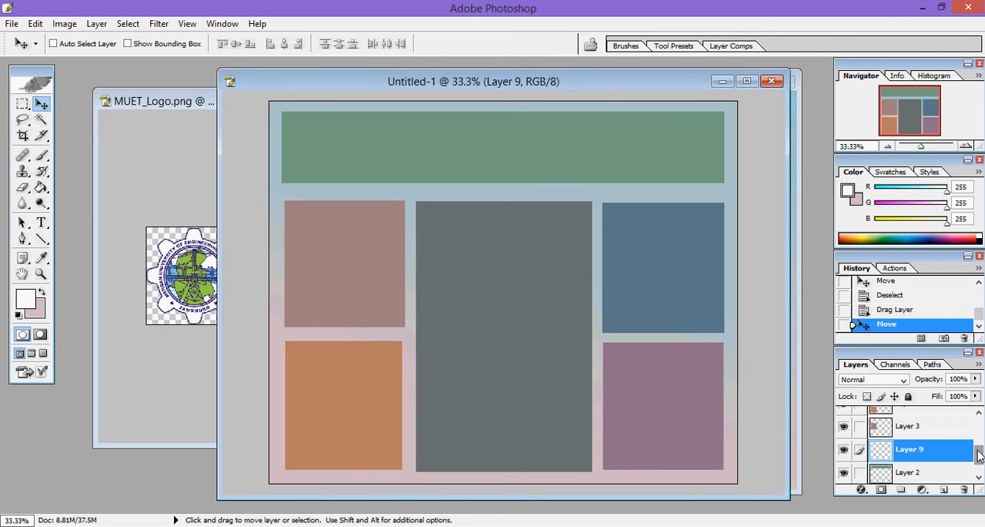
left_click(943, 489)
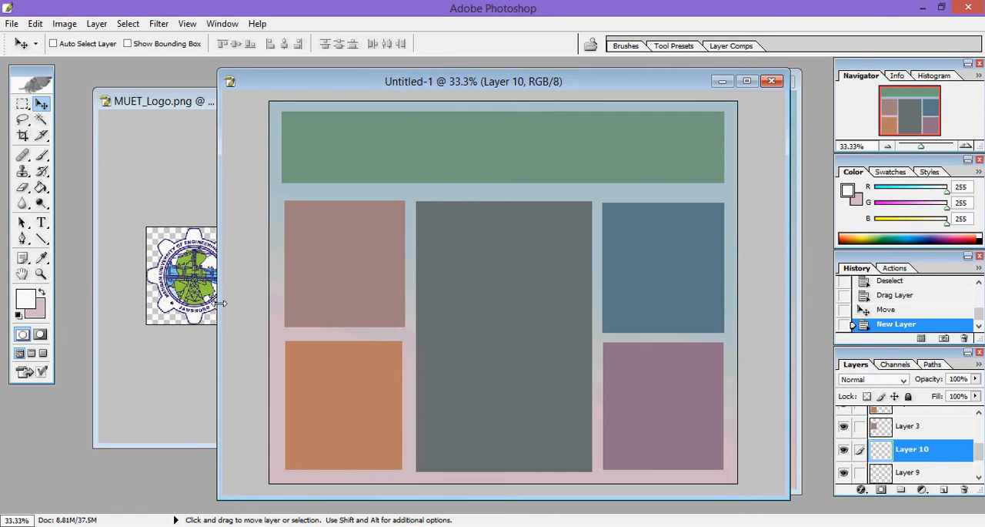
left_click(177, 291)
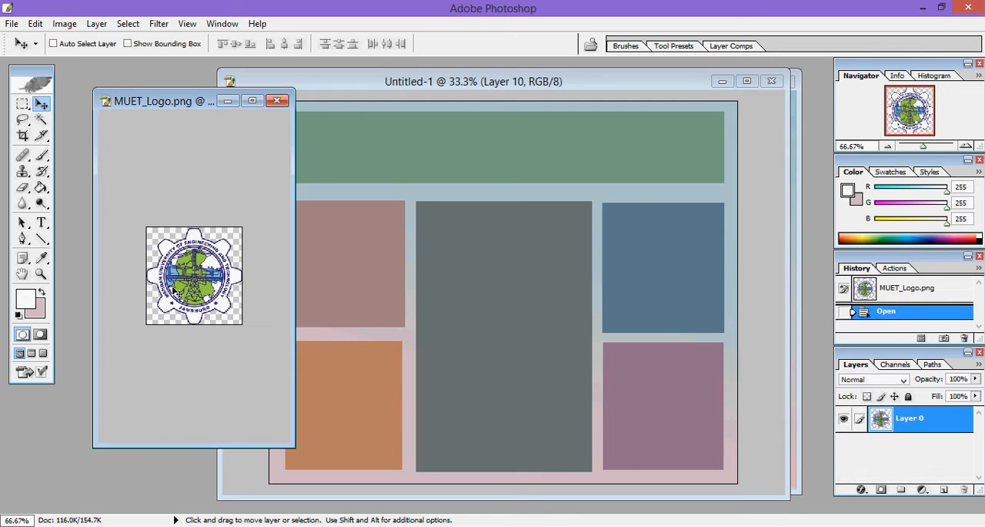
left_click_drag(187, 282, 315, 156)
left_click_drag(472, 81, 379, 79)
Step: Check the header logos in POSTER.jpg and open the Fantastic 5 logo image from the Poster folder
left_click(735, 138)
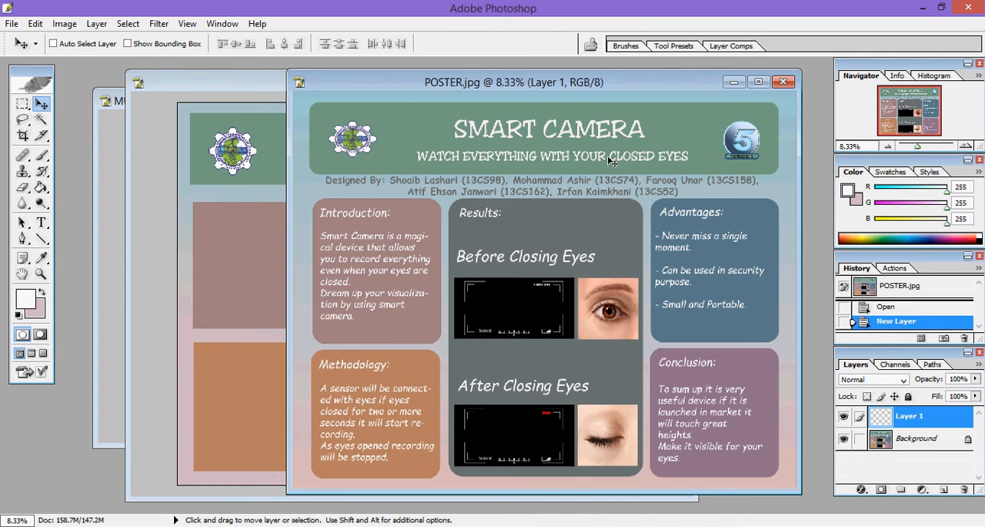
left_click(271, 138)
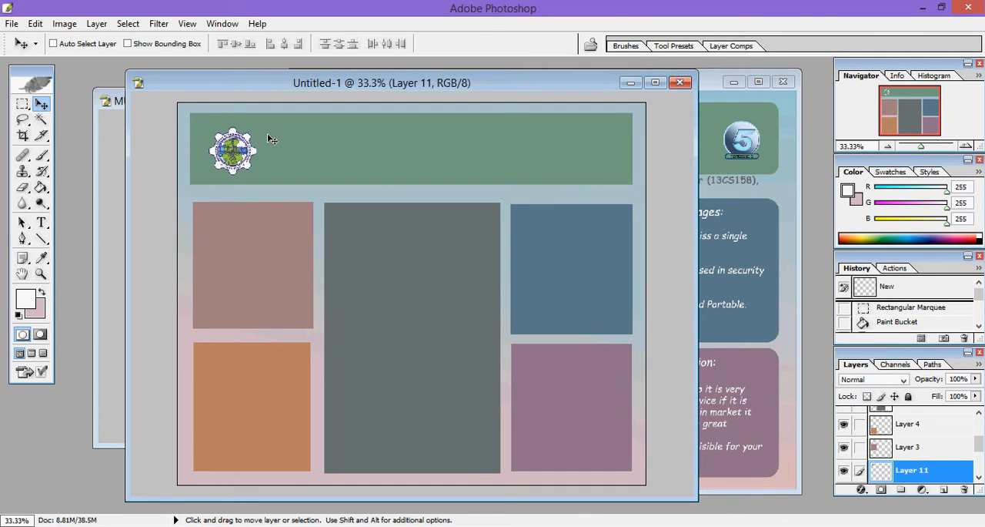
left_click(11, 23)
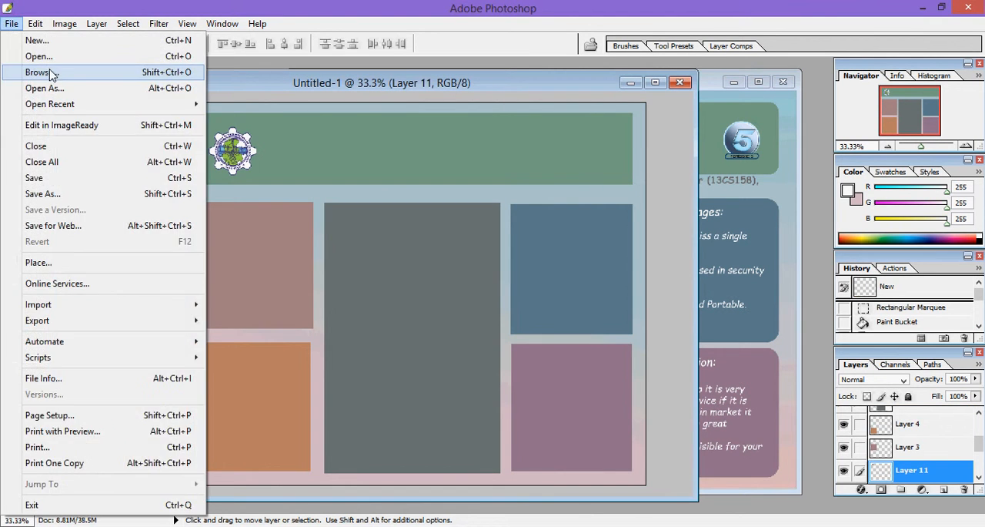
left_click(46, 57)
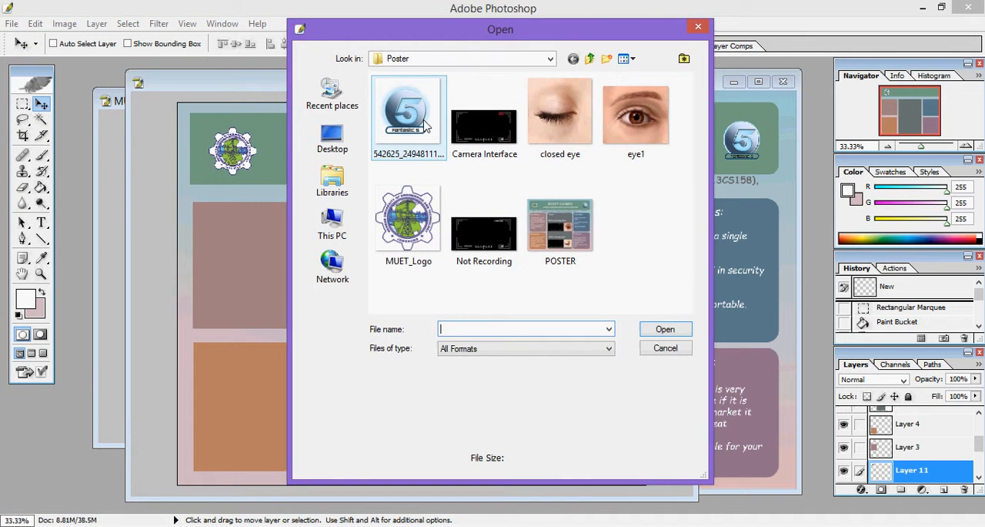
double_click(423, 121)
Step: Try to copy the Fantastic 5 logo with its white background onto the right end of the green header
left_click_drag(215, 250, 543, 163)
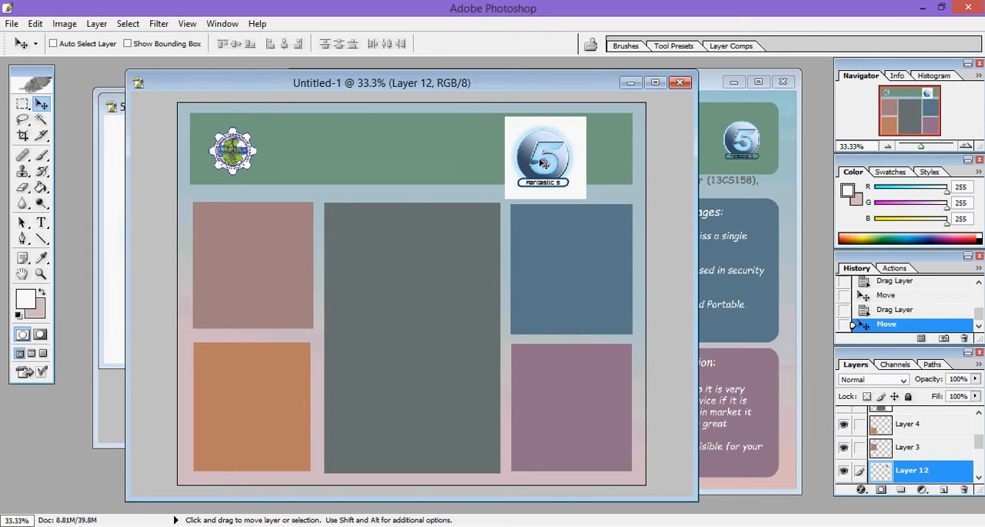
left_click_drag(543, 163, 631, 176)
left_click_drag(540, 188, 598, 193)
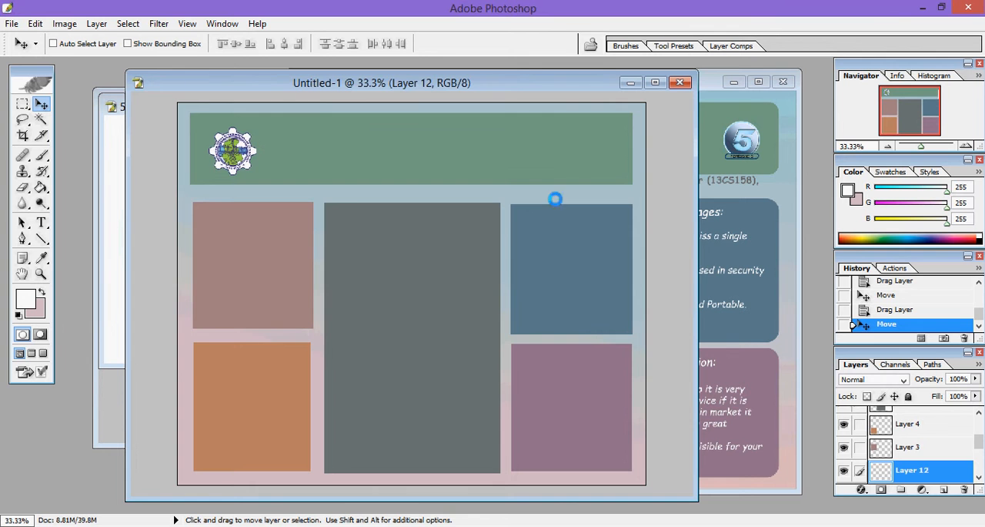
Step: Try to remove the white background around the Fantastic 5 logo with the Background Eraser, and close the image without saving
left_click(111, 209)
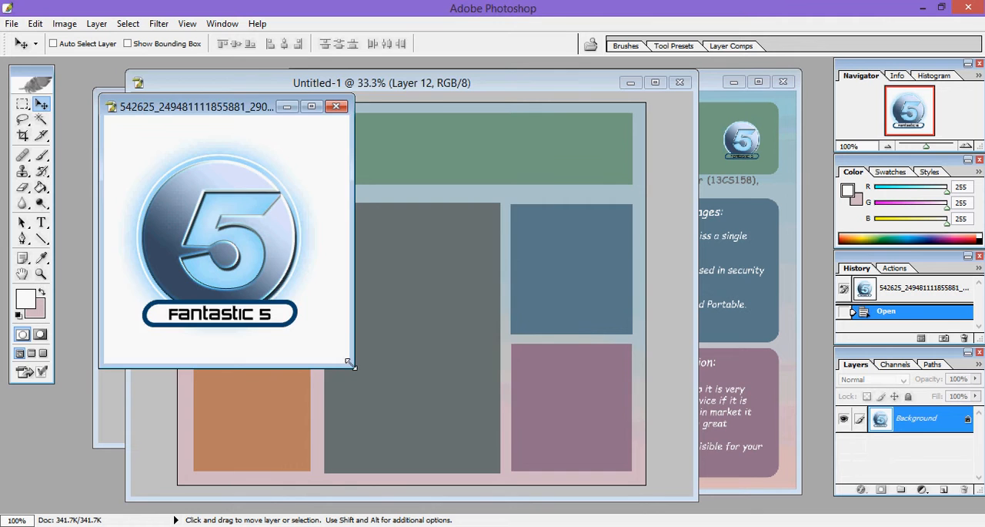
left_click_drag(354, 366, 667, 442)
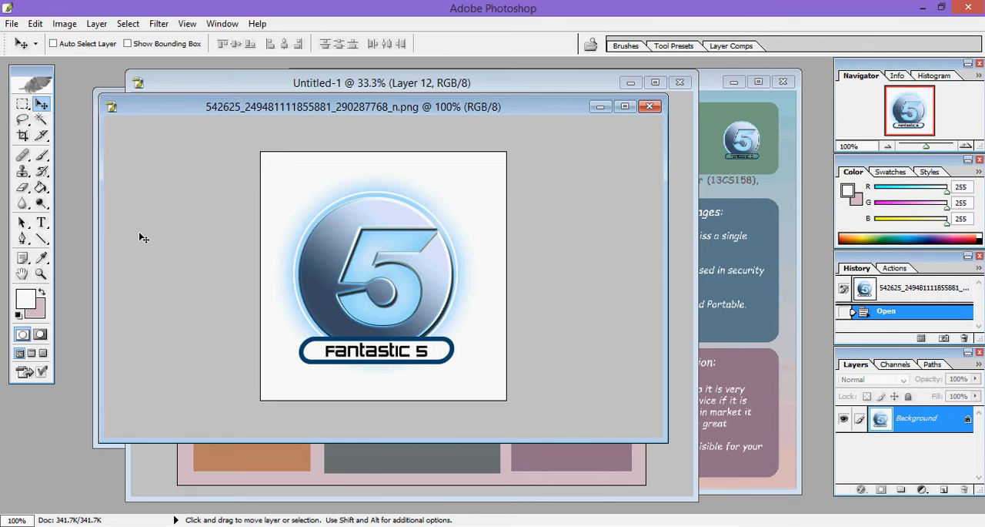
key("ctrl+plus")
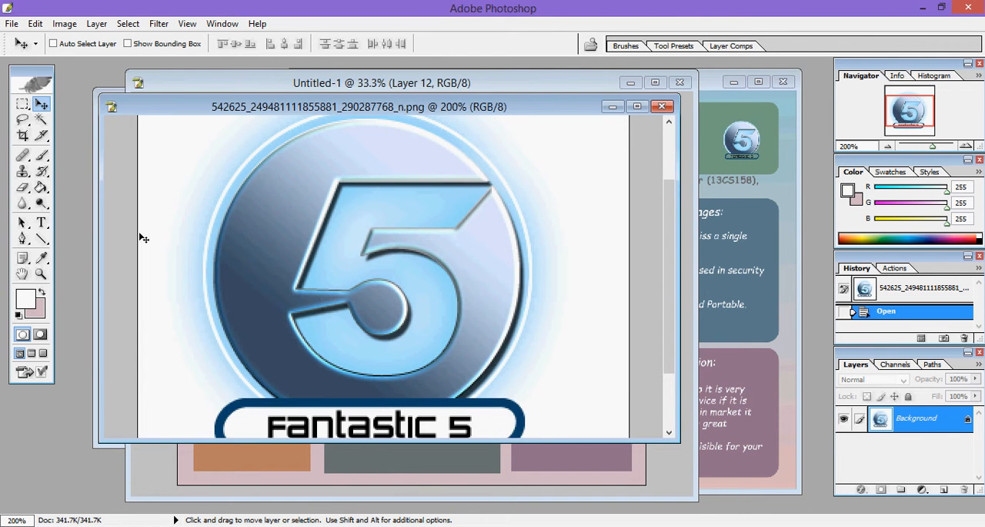
scroll(121, 161, "up", 3)
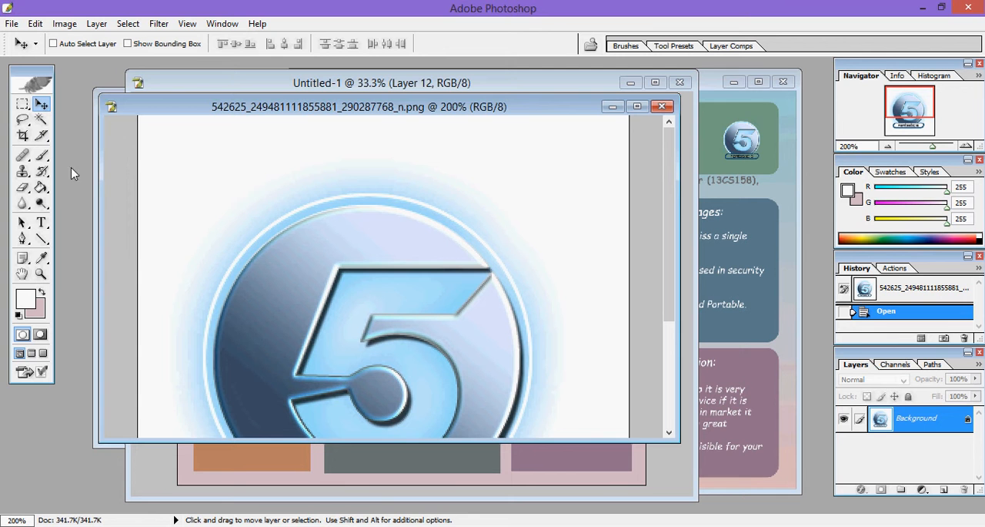
left_click(23, 193)
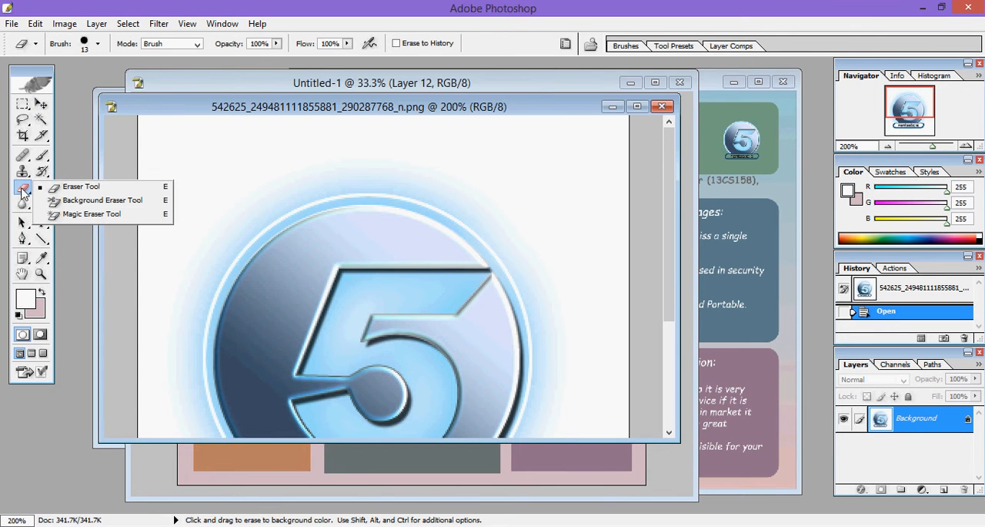
left_click(72, 201)
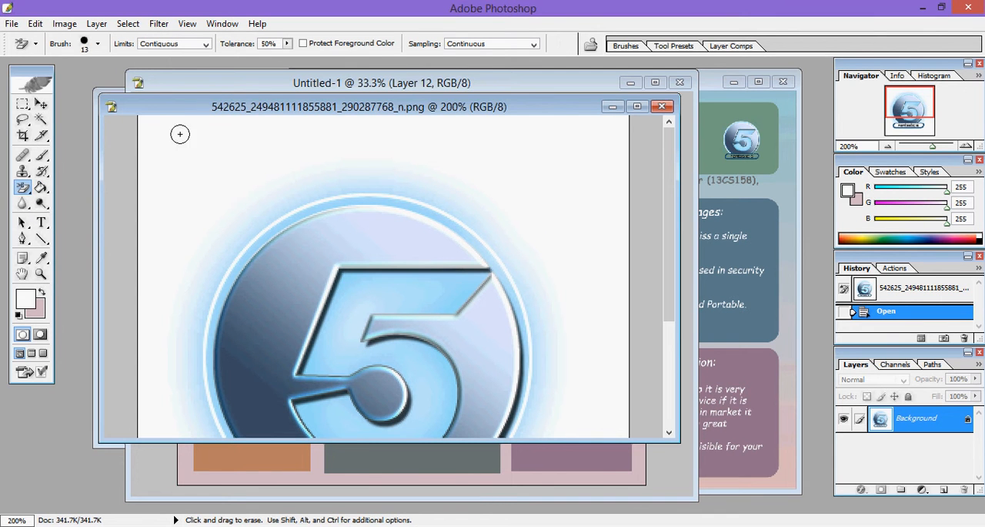
left_click(159, 125)
mouse_move(156, 125)
left_mouse_down()
mouse_move(197, 118)
mouse_move(146, 171)
mouse_move(156, 177)
mouse_move(211, 130)
mouse_move(179, 135)
mouse_move(199, 117)
mouse_move(160, 146)
mouse_move(171, 125)
mouse_move(129, 148)
mouse_move(146, 121)
mouse_move(134, 138)
mouse_move(162, 139)
mouse_move(200, 174)
mouse_move(154, 198)
mouse_move(178, 207)
mouse_move(274, 141)
mouse_move(173, 218)
left_mouse_up()
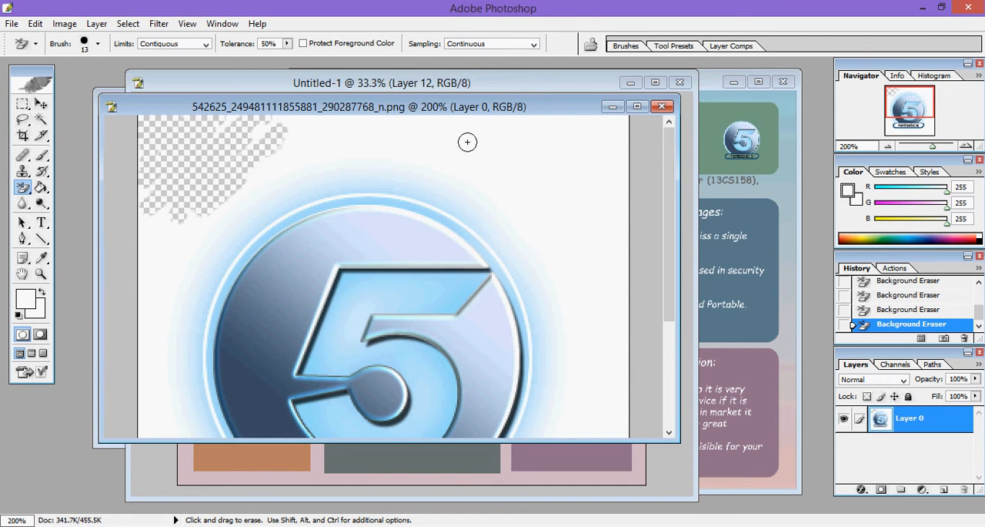
left_click(662, 107)
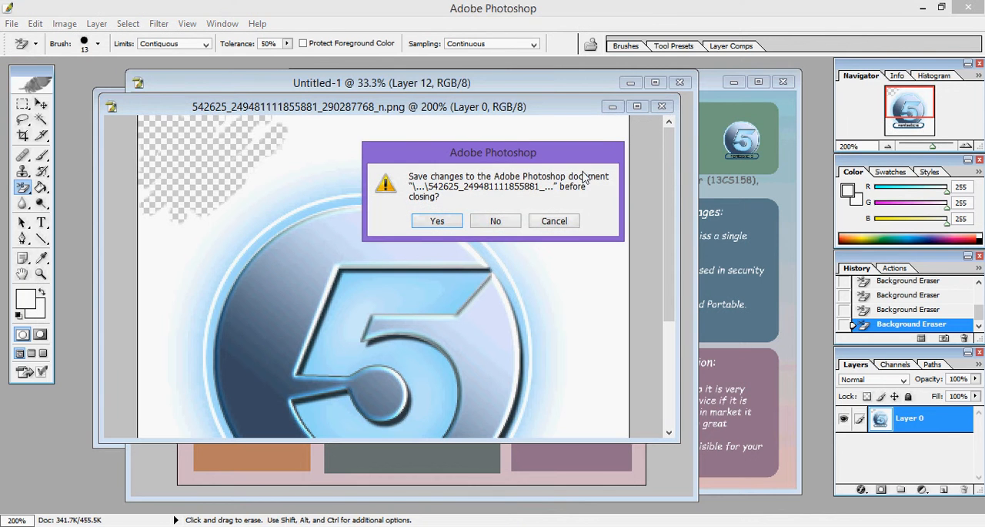
left_click(496, 221)
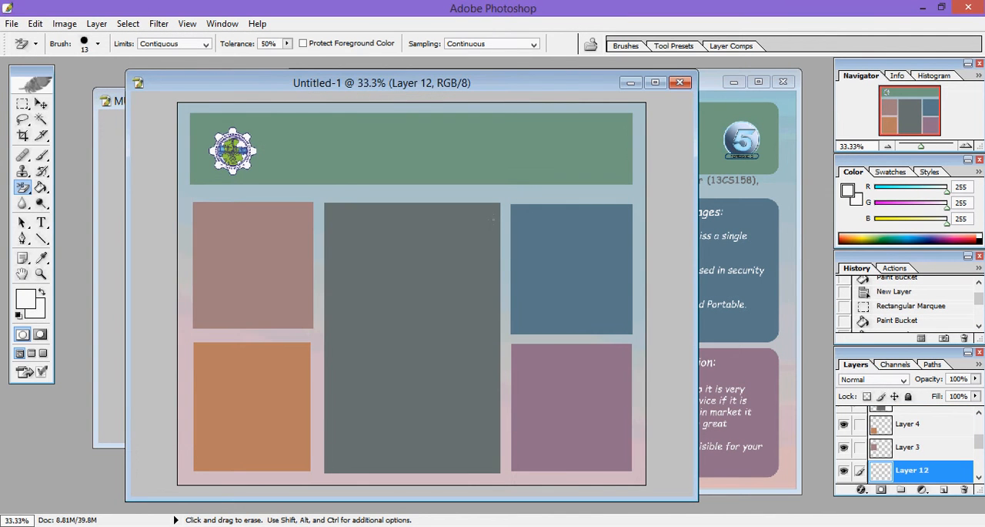
Step: Draw a text box in Untitled-1's green header beside the MUET logo and enter the title SMART CAMERA
left_click_drag(560, 85, 505, 112)
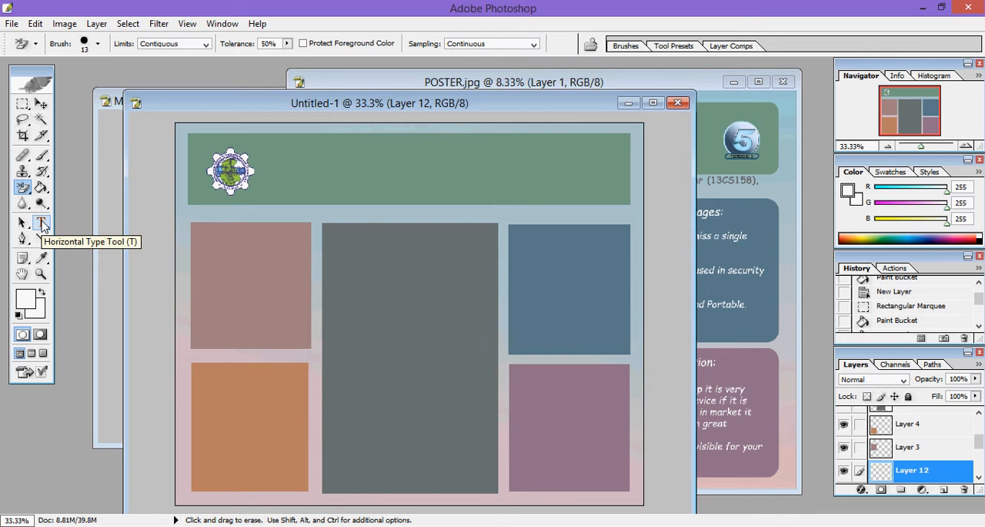
left_click(42, 224)
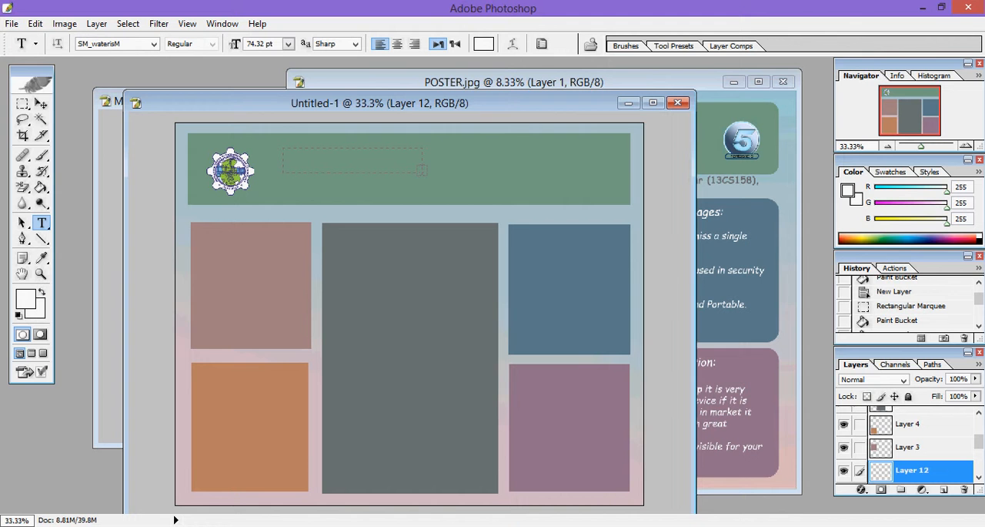
left_click_drag(582, 193, 582, 194)
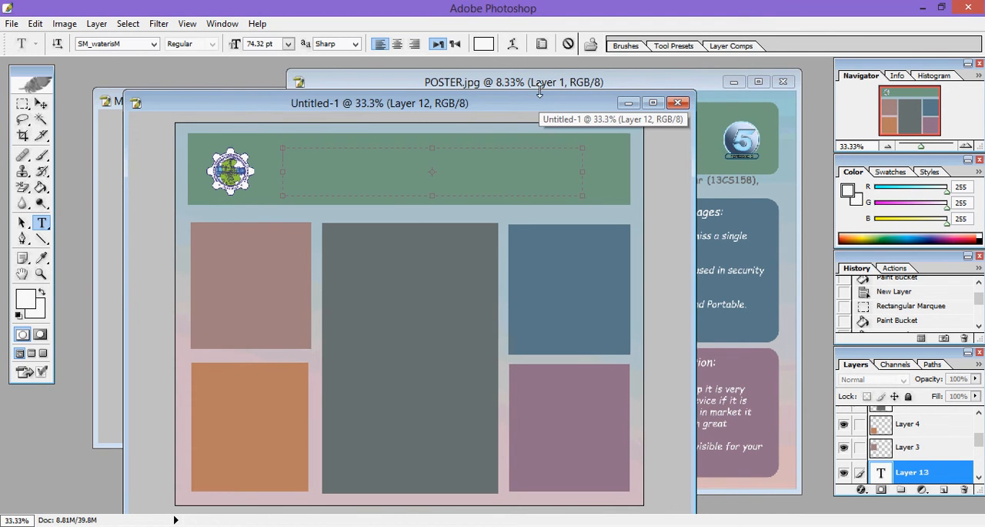
left_click_drag(541, 103, 541, 187)
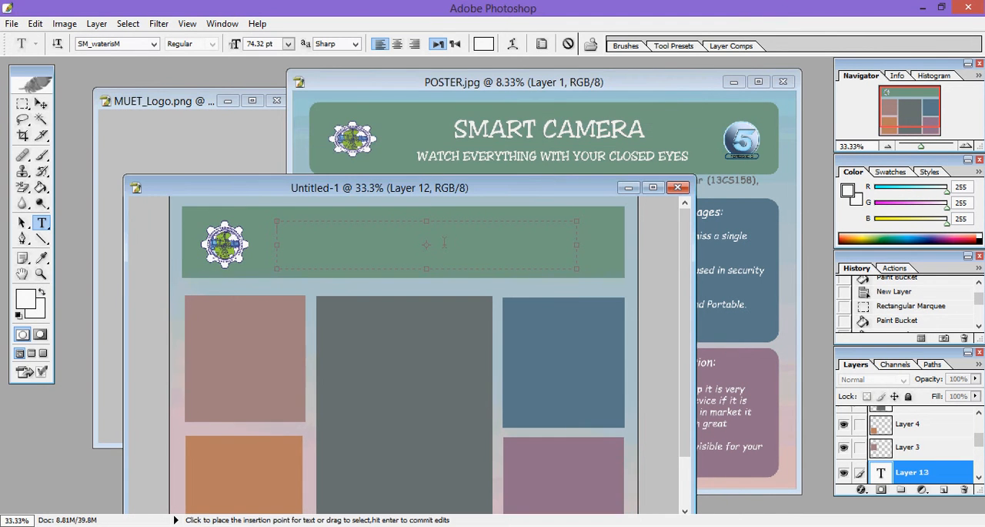
type("SMART CAMERA")
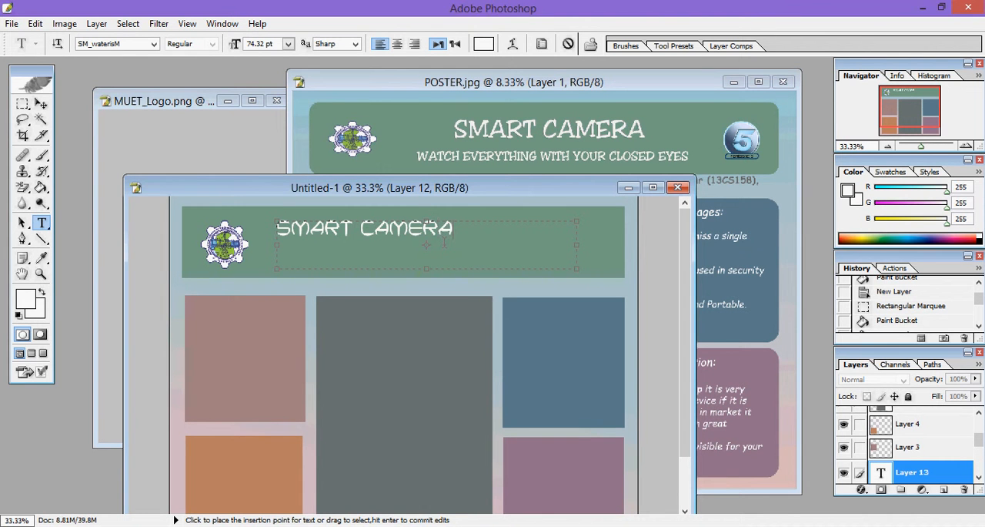
Step: Try to add the tagline WATCH EVERY THING WITH as a second line in the title's text box
key("Return")
type("WATCH EVE")
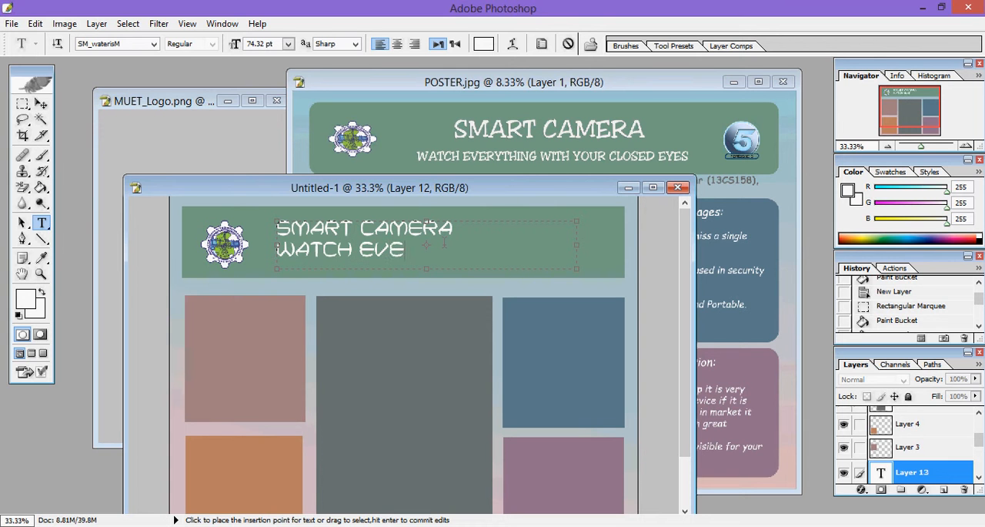
type("RY T")
key("BackSpace")
type("RY THING WITH")
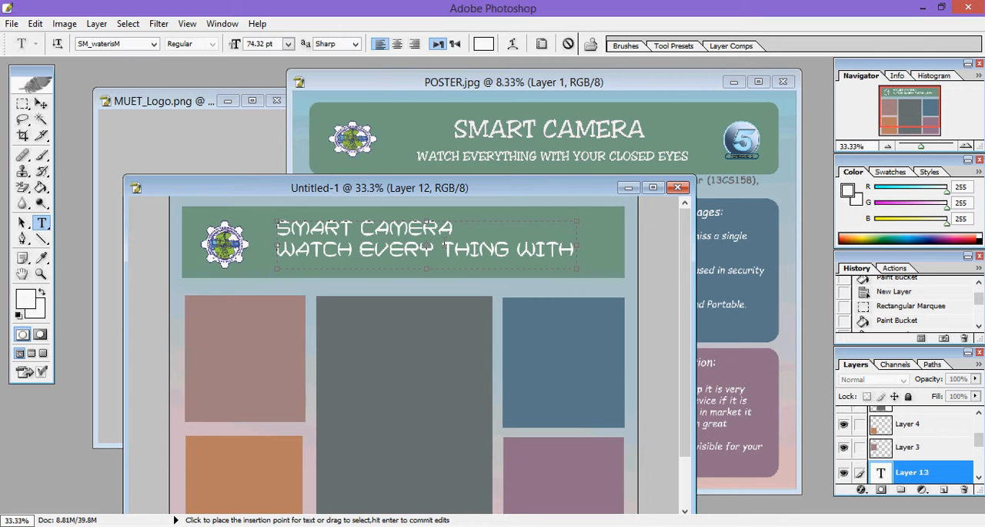
triple_click(444, 244)
key("BackSpace")
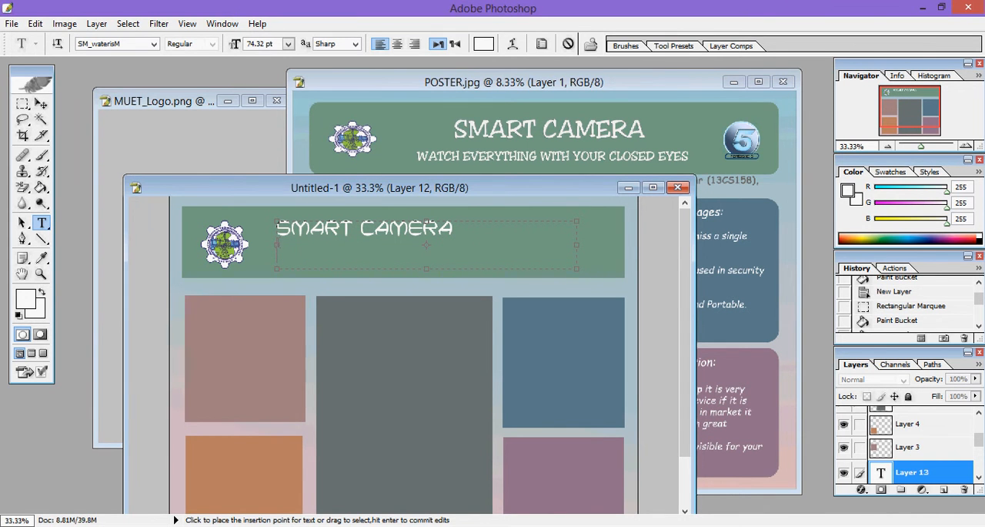
Step: Widen the title's text box on both sides and center the SMART CAMERA text
left_click_drag(273, 245, 261, 245)
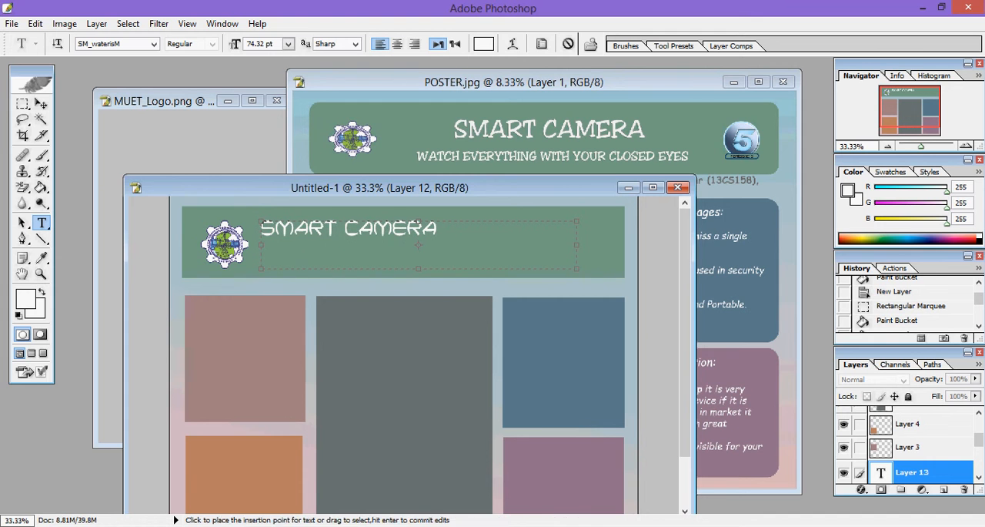
left_click_drag(576, 245, 598, 245)
left_click_drag(461, 230, 235, 230)
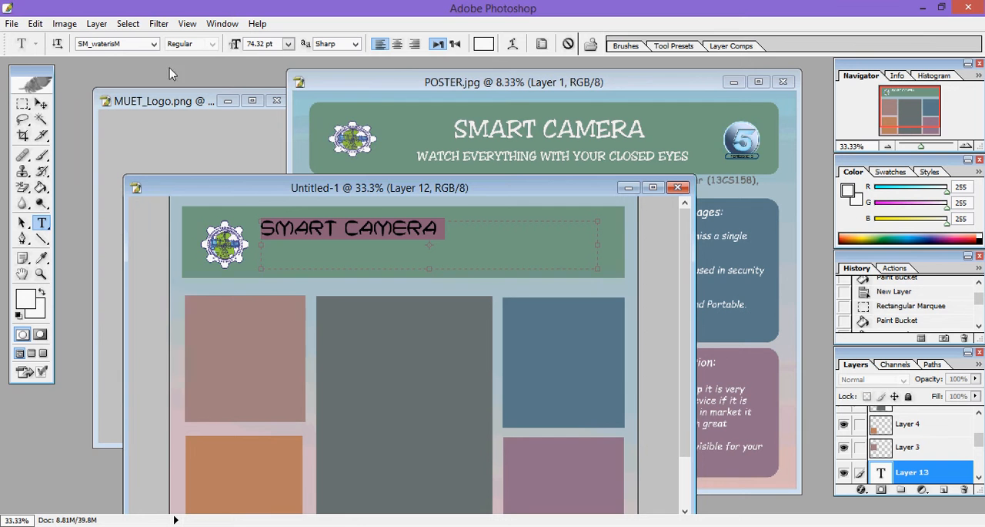
left_click(398, 45)
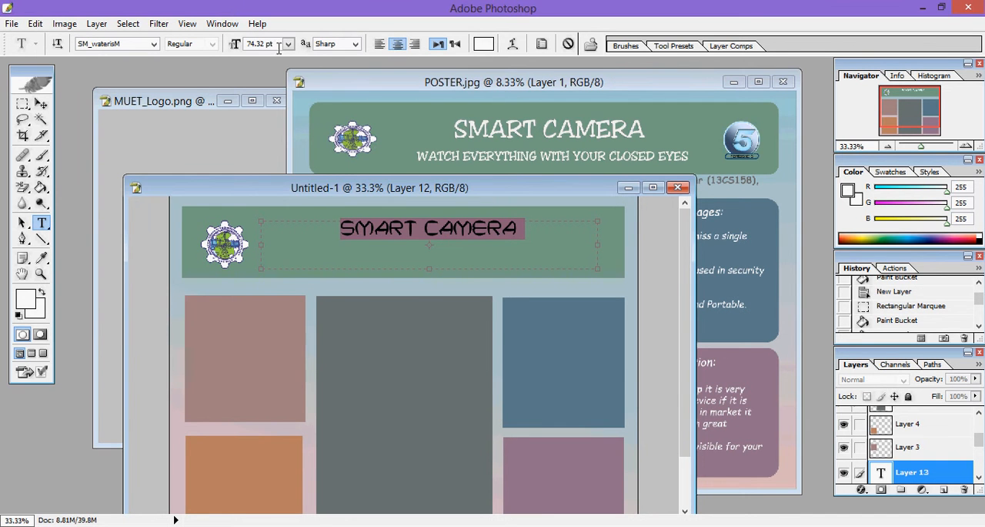
Step: Shorten the title's text box to the height of its single line and commit the text
left_click(154, 44)
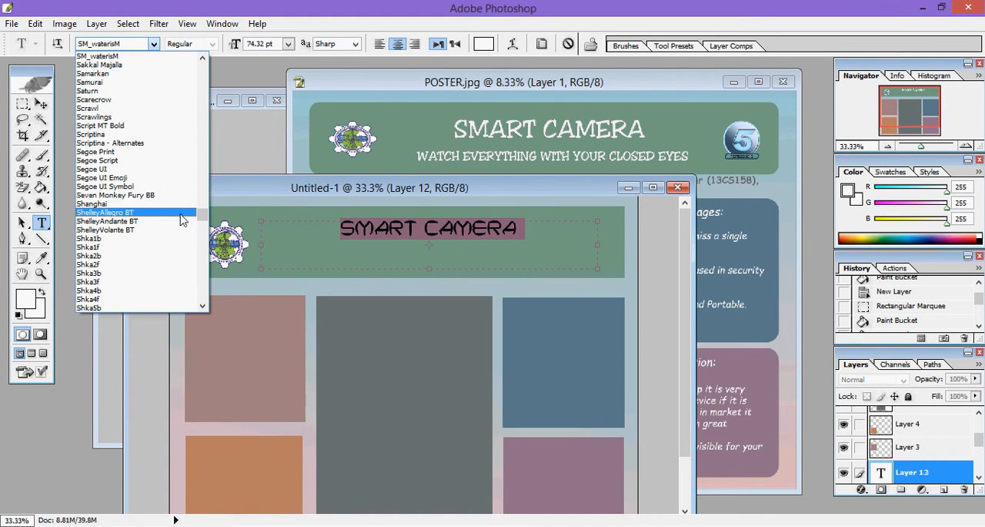
left_click(423, 261)
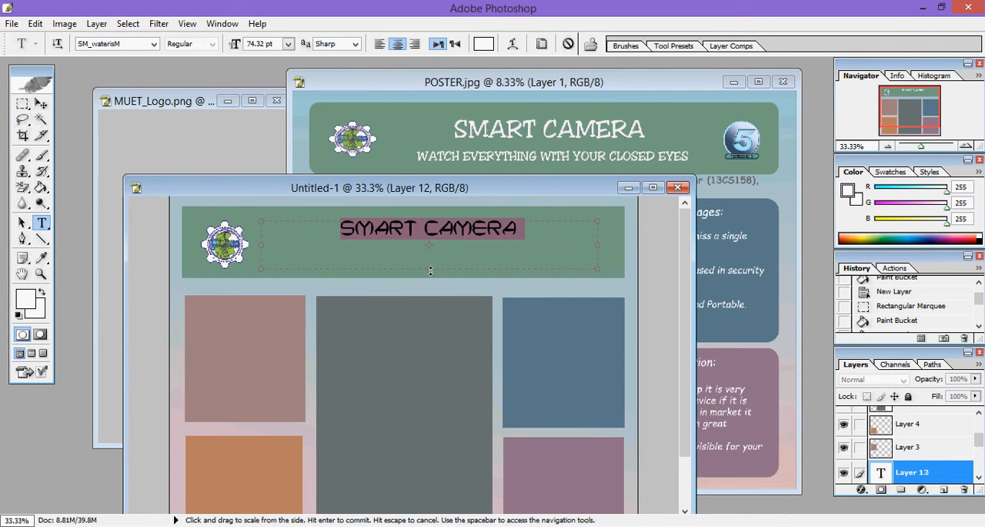
left_click_drag(430, 270, 430, 240)
left_click(40, 103)
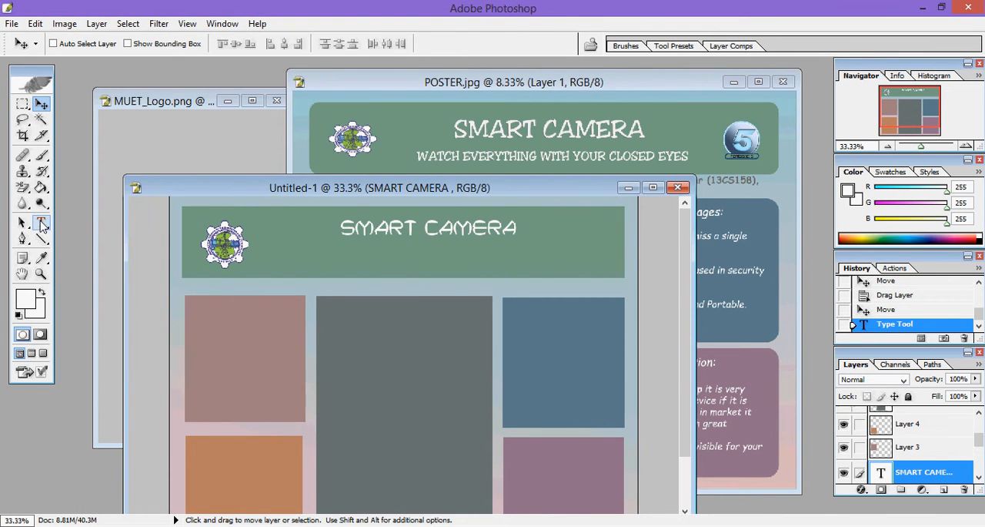
Step: Draw a second text box beneath the title in the green header and set its font size to 48 pt
left_click(41, 223)
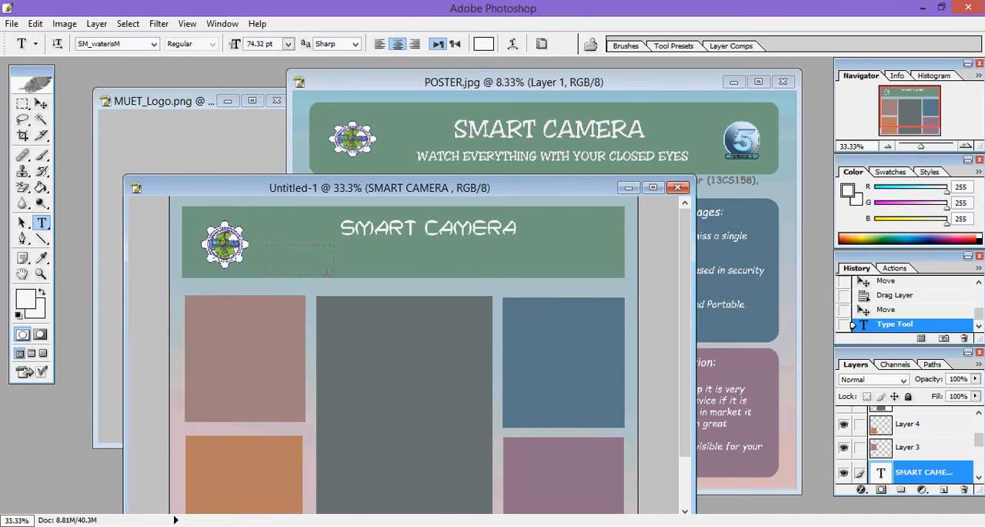
left_click_drag(512, 279, 542, 277)
left_click_drag(602, 272, 602, 274)
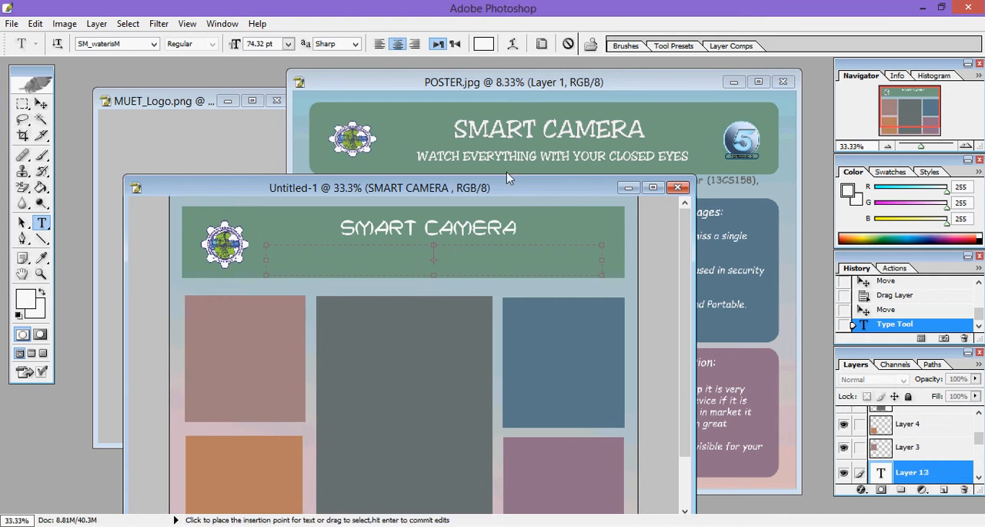
type("W")
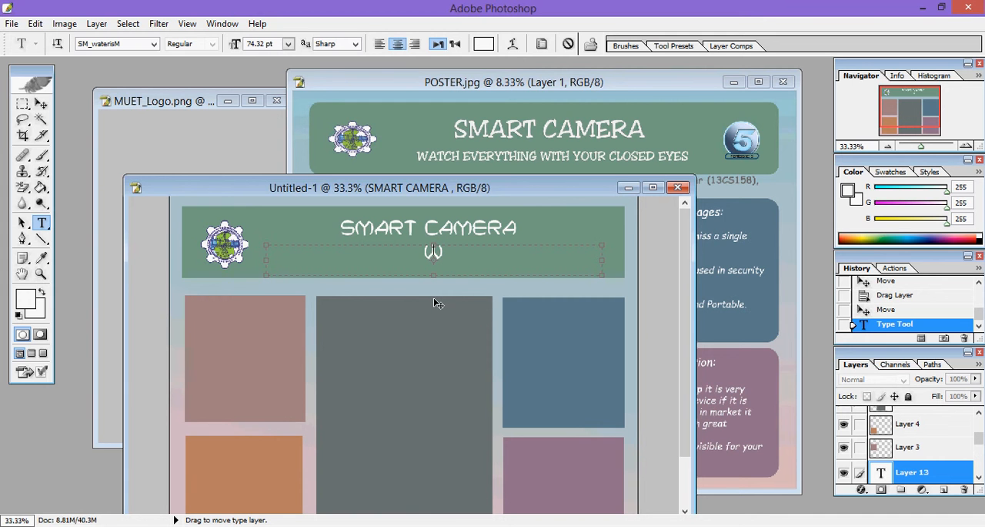
key("BackSpace")
left_click(288, 44)
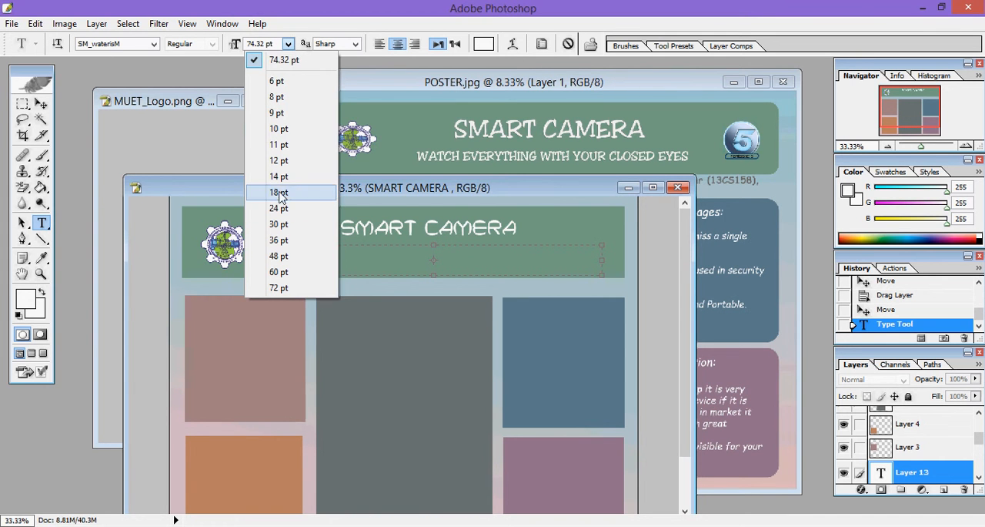
left_click(279, 255)
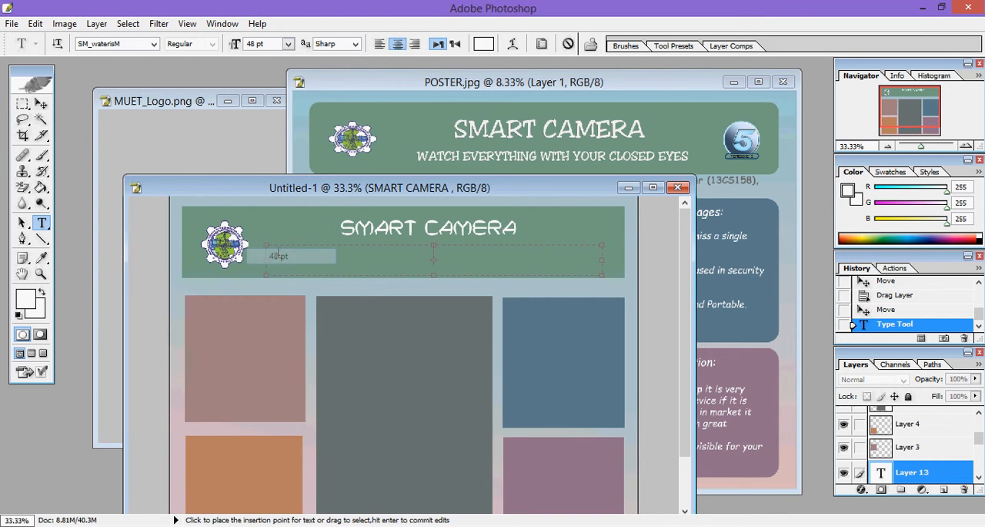
Step: Enter the tagline WATCH EVERYTHING WITH YOUR CLOSED EYES below the title and commit the text
type("W")
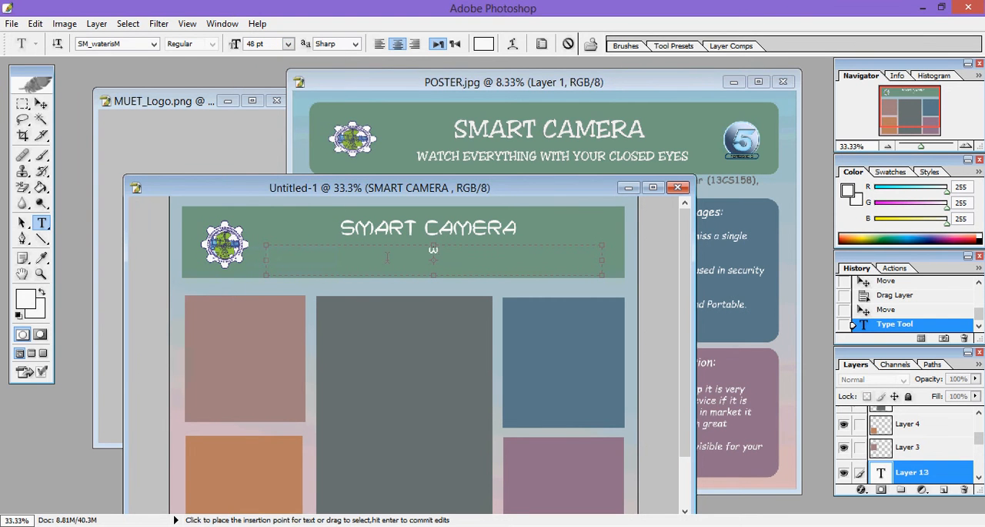
type("ATCH EVER")
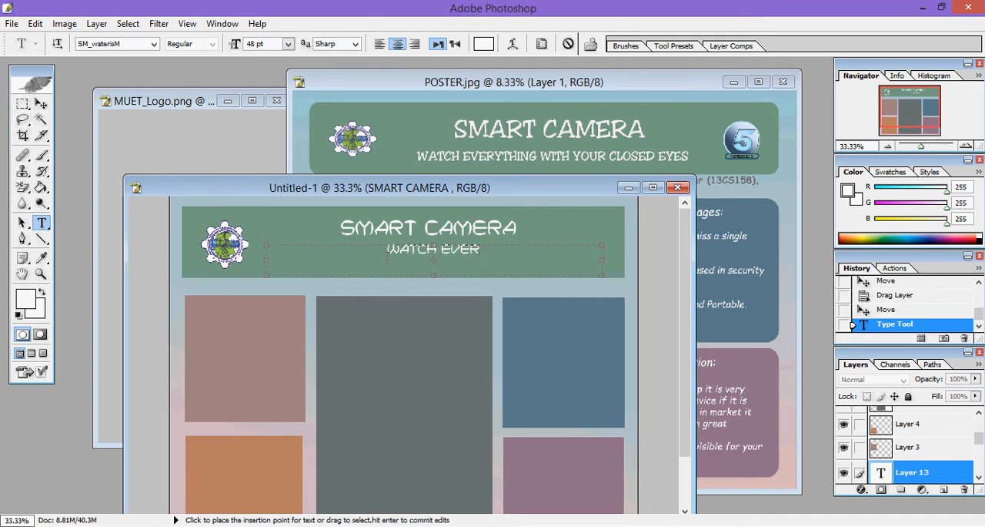
type("YTHING WIT")
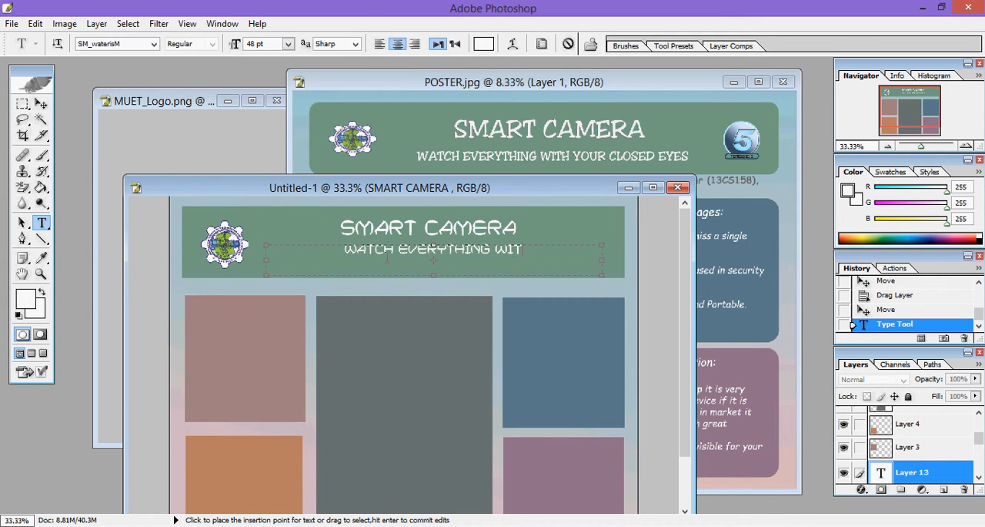
type("H YOUR CL")
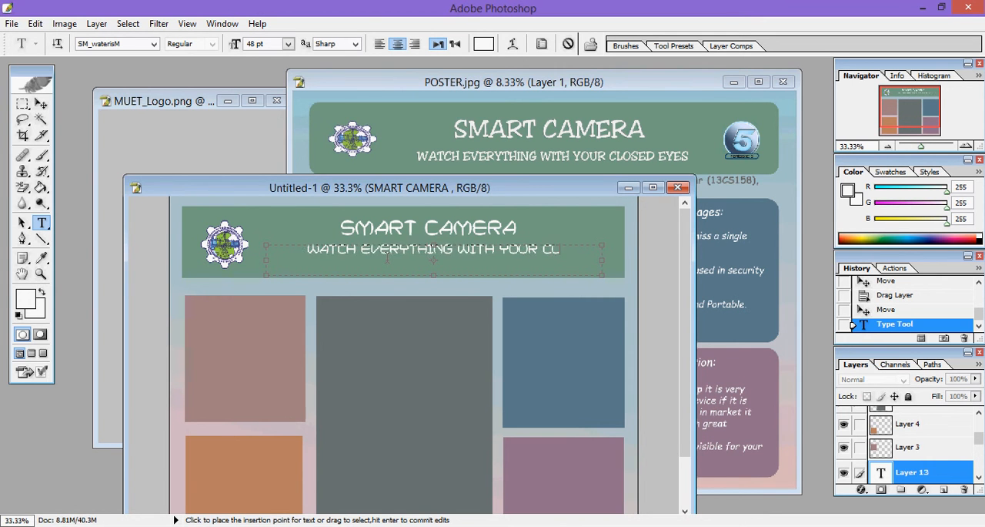
type("OSED EYES")
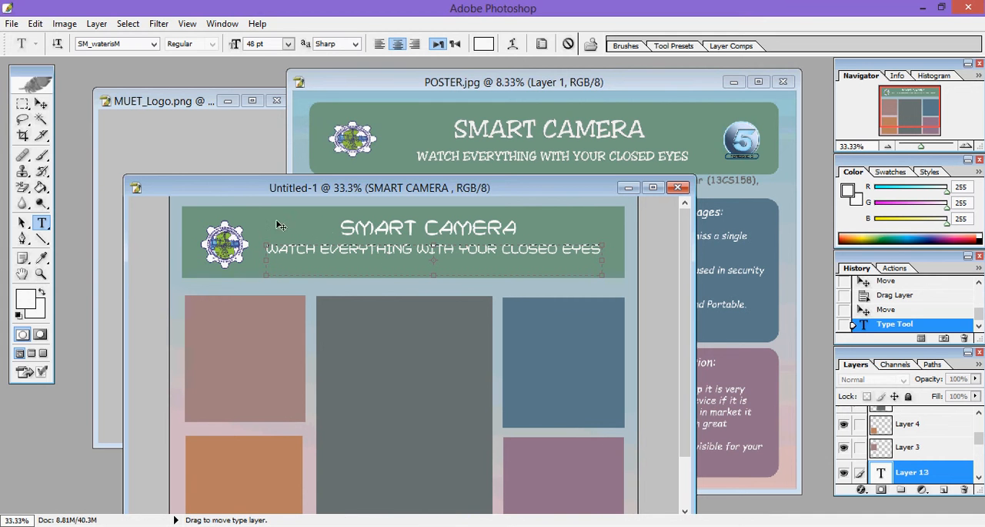
left_click(41, 103)
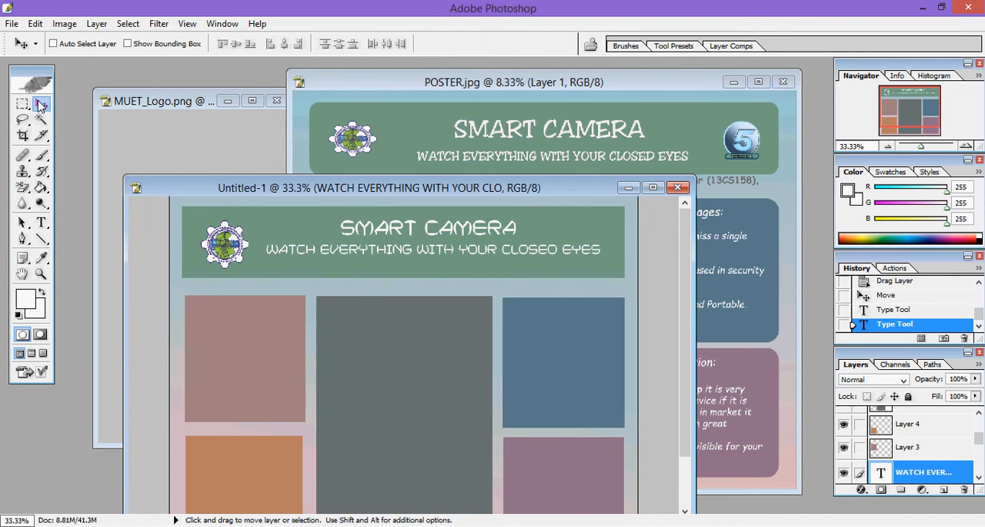
Step: Arrange the document windows so that POSTER.jpg sits beside a resized Untitled-1 window showing its whole canvas
double_click(411, 186)
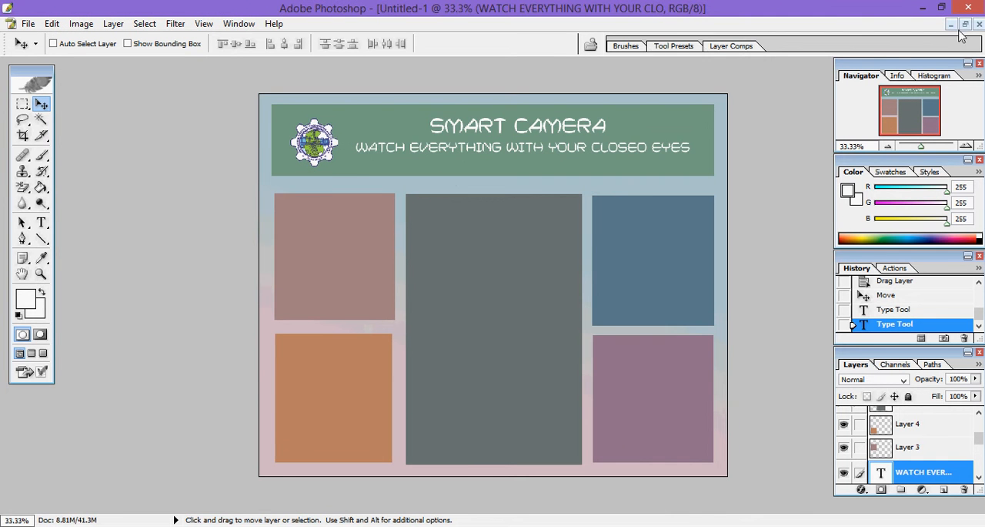
left_click(967, 26)
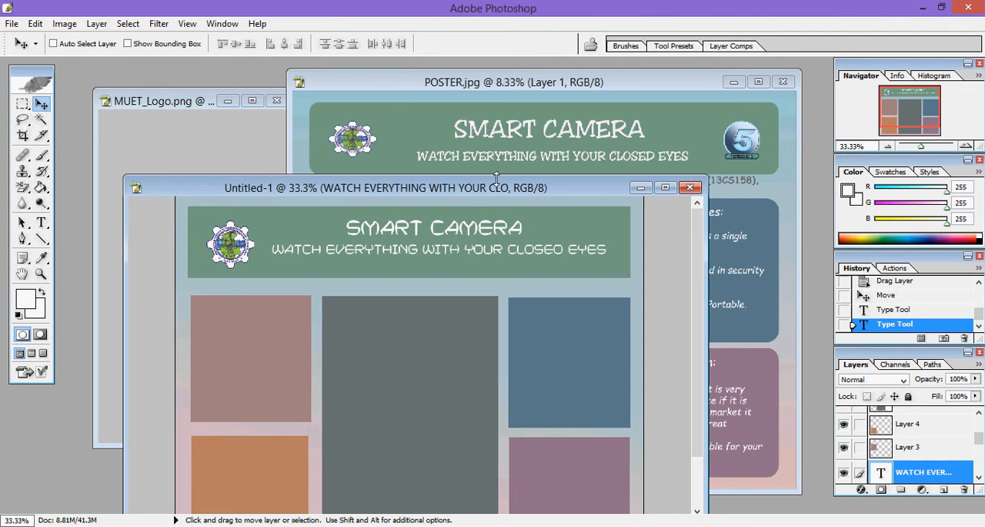
left_click_drag(500, 187, 602, 187)
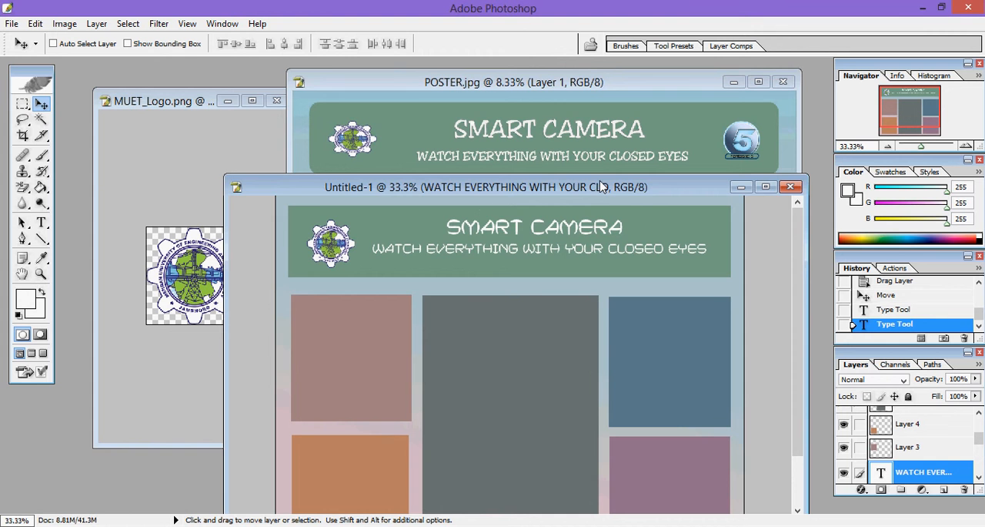
left_click_drag(224, 216, 381, 187)
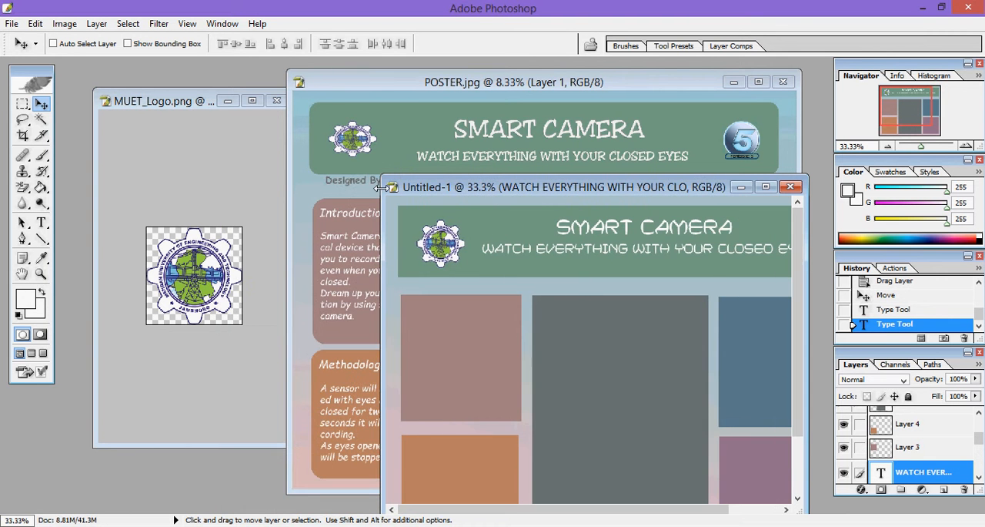
left_click_drag(433, 89, 208, 89)
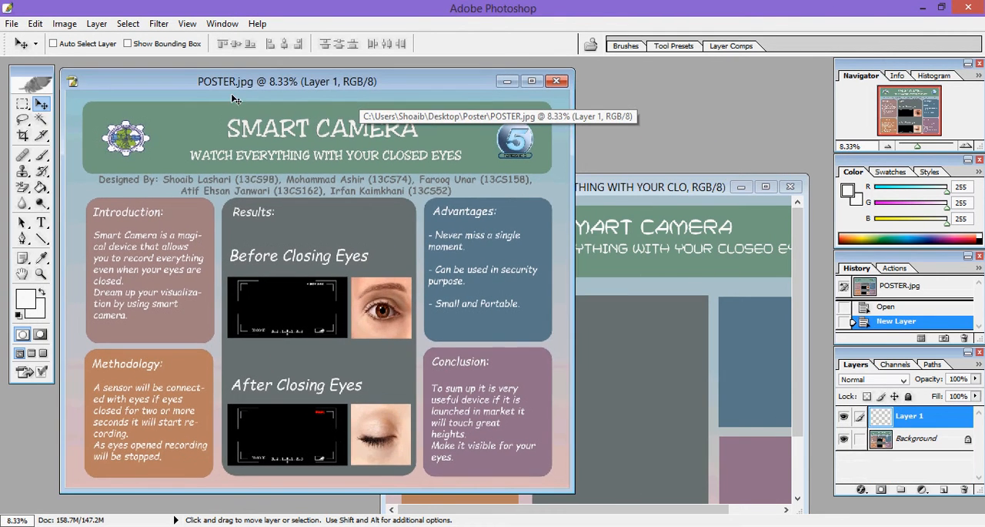
left_click(618, 191)
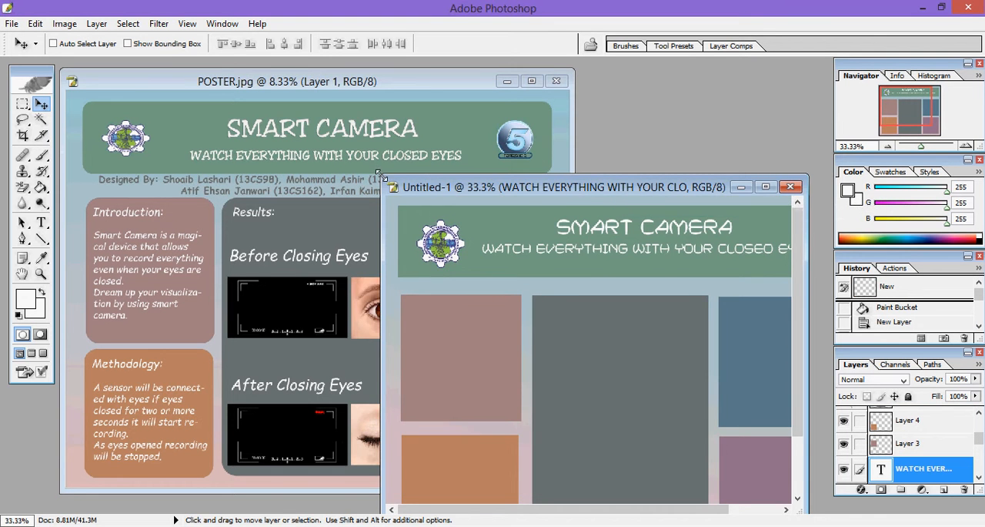
left_click_drag(381, 176, 300, 80)
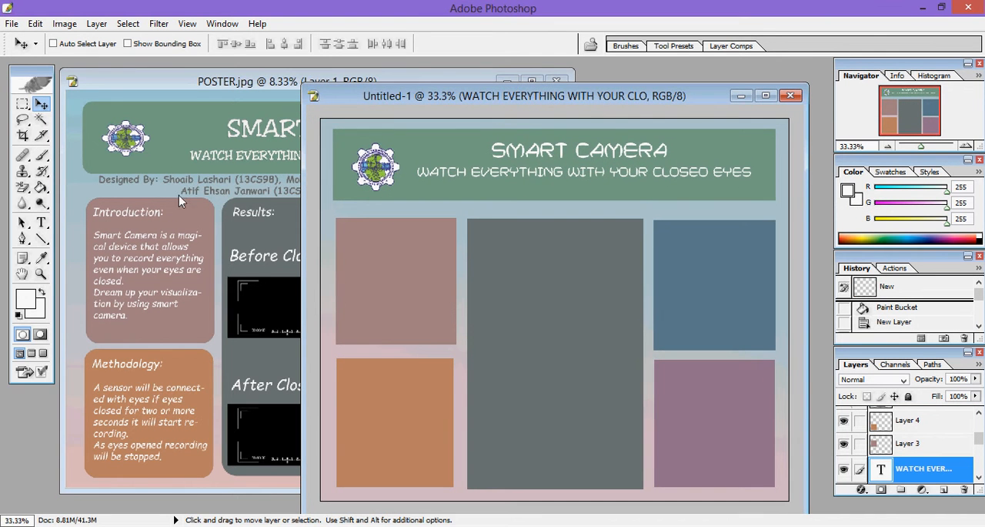
Step: Draw a text box over the mauve panel with text color FCFCFC and move its text iN just above the panel
left_click(42, 223)
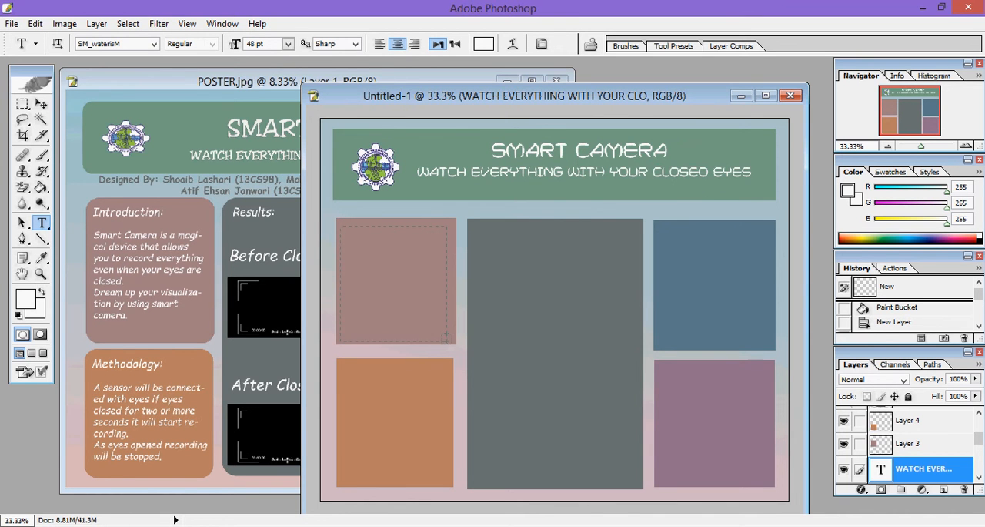
left_click_drag(454, 337, 454, 338)
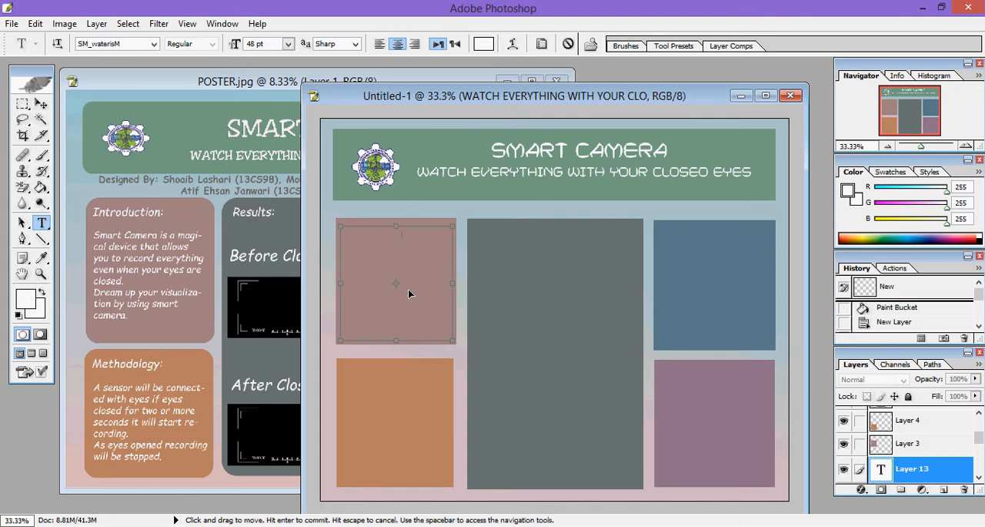
key("ctrl+a")
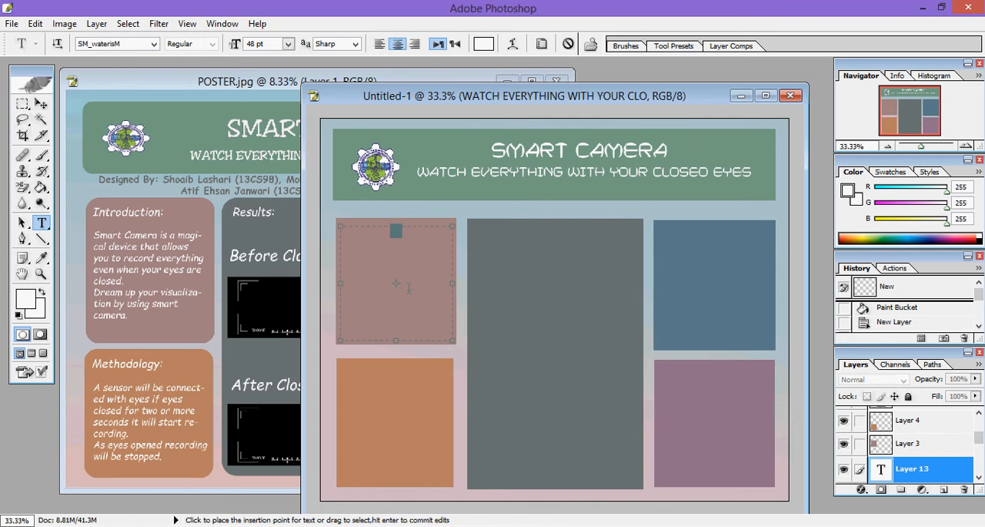
left_click(483, 44)
left_click_drag(525, 185, 470, 166)
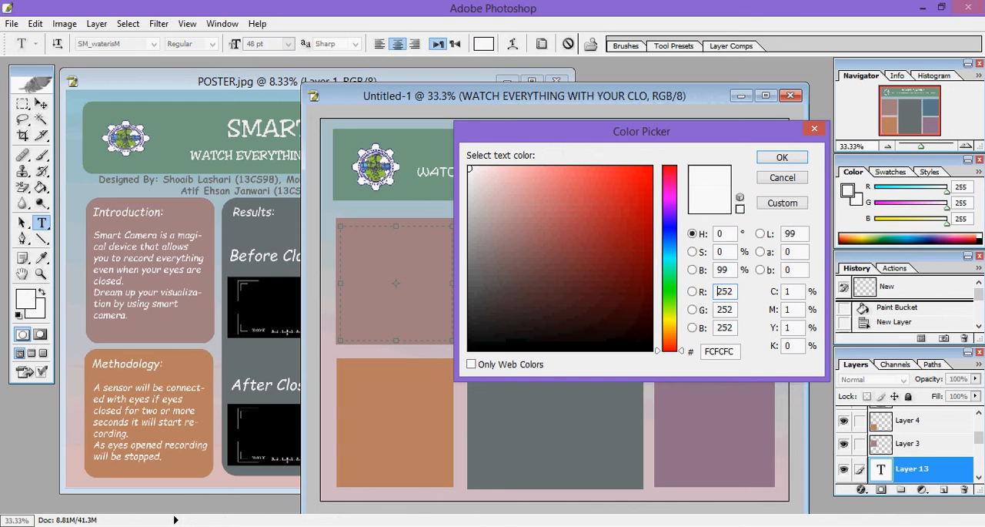
left_click(782, 158)
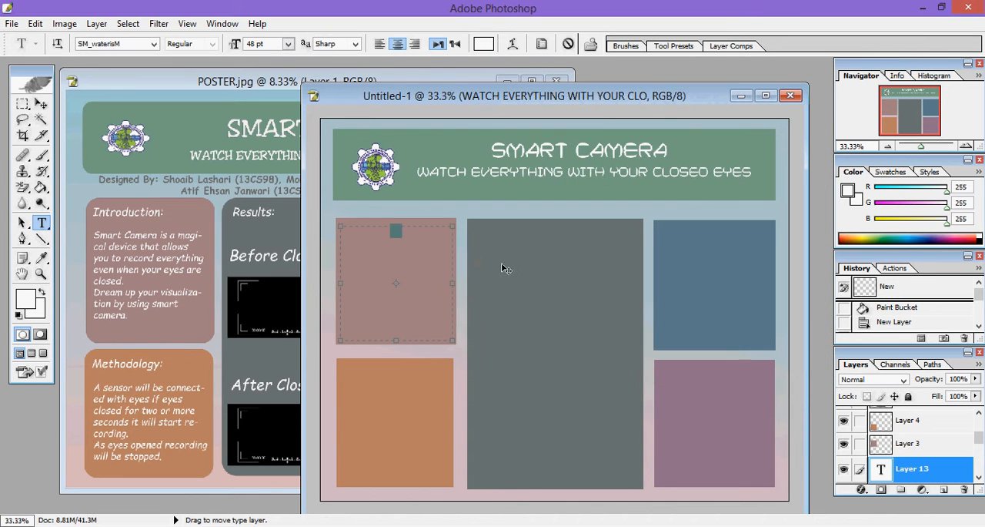
left_click(41, 103)
left_click_drag(430, 243, 443, 224)
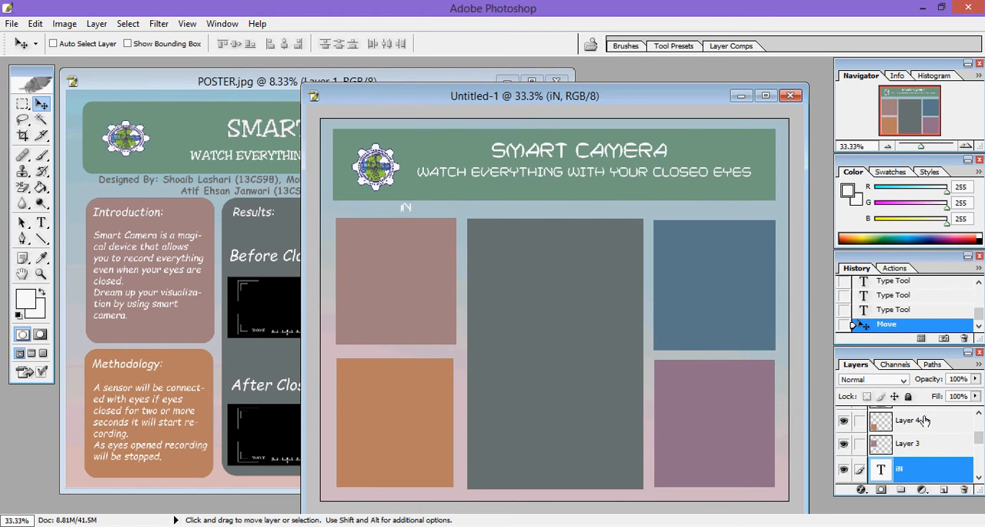
Step: Select Layer 3 and shift the mauve panel slightly down and to the right
scroll(904, 442, "up", 5)
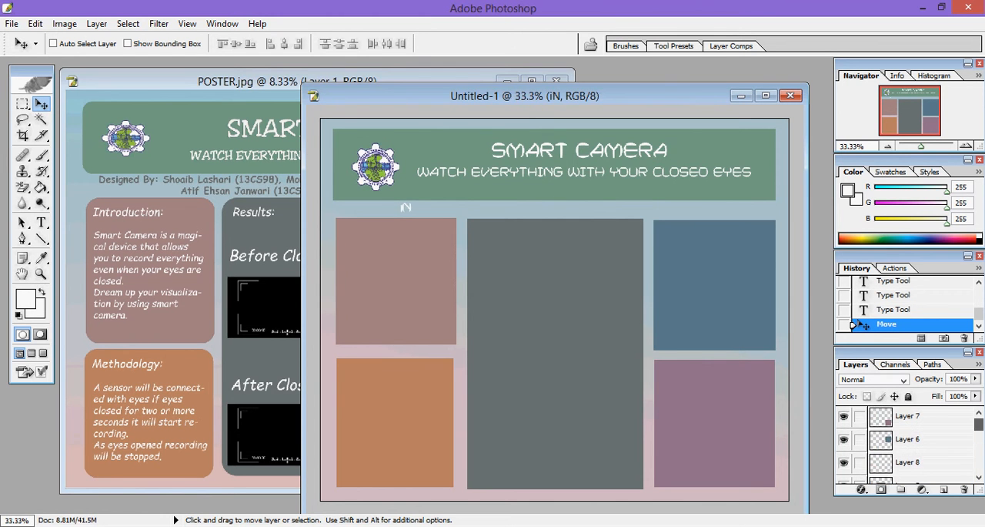
scroll(889, 446, "down", 6)
scroll(889, 454, "up", 3)
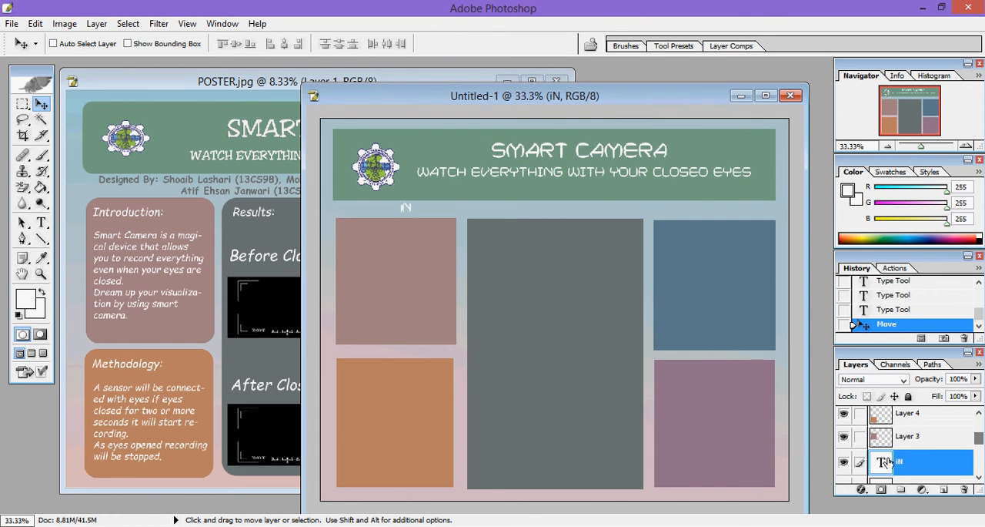
left_click(905, 437)
mouse_move(428, 235)
left_mouse_down()
mouse_move(415, 244)
mouse_move(428, 233)
left_mouse_up()
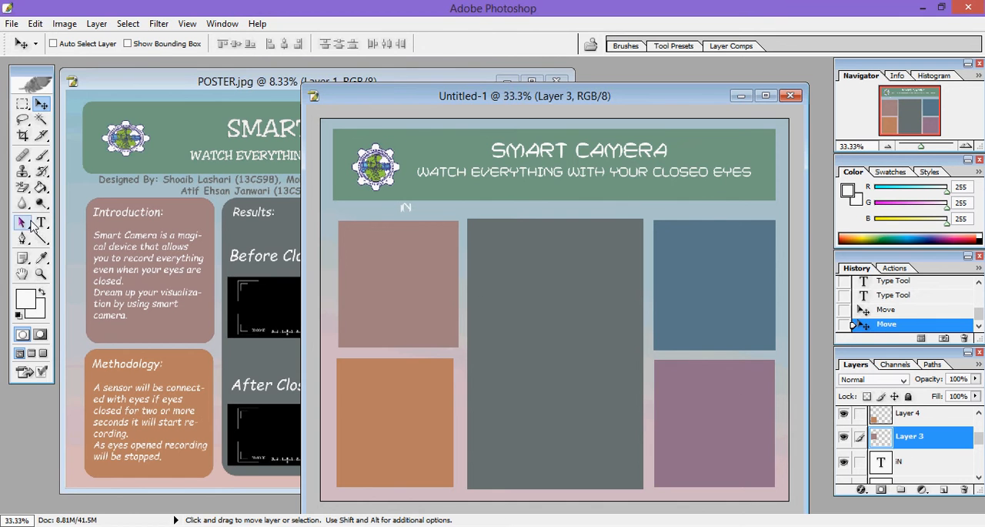
Step: Draw a new text box inside the mauve panel, above Layer 3, and enter the test text ASDAD
left_click(42, 222)
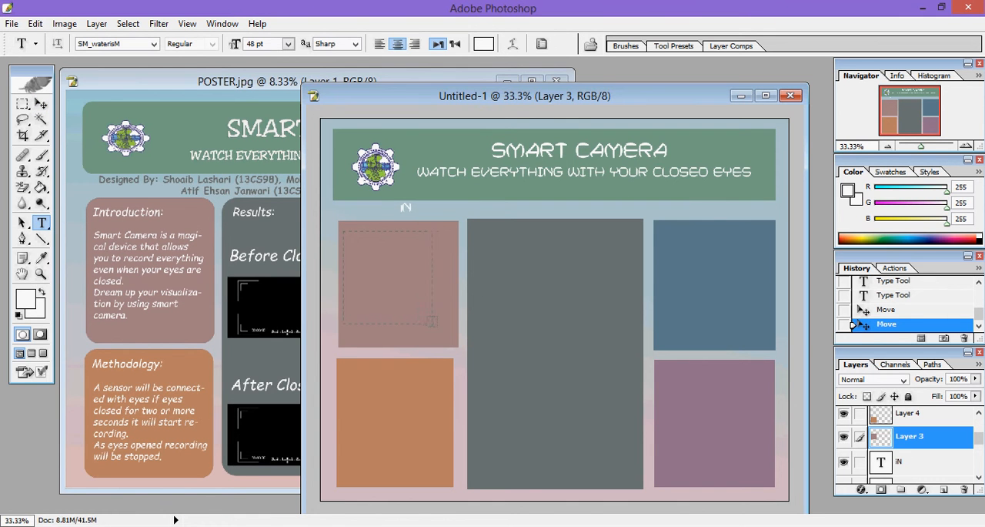
left_click_drag(450, 340, 450, 343)
type("ASDAD")
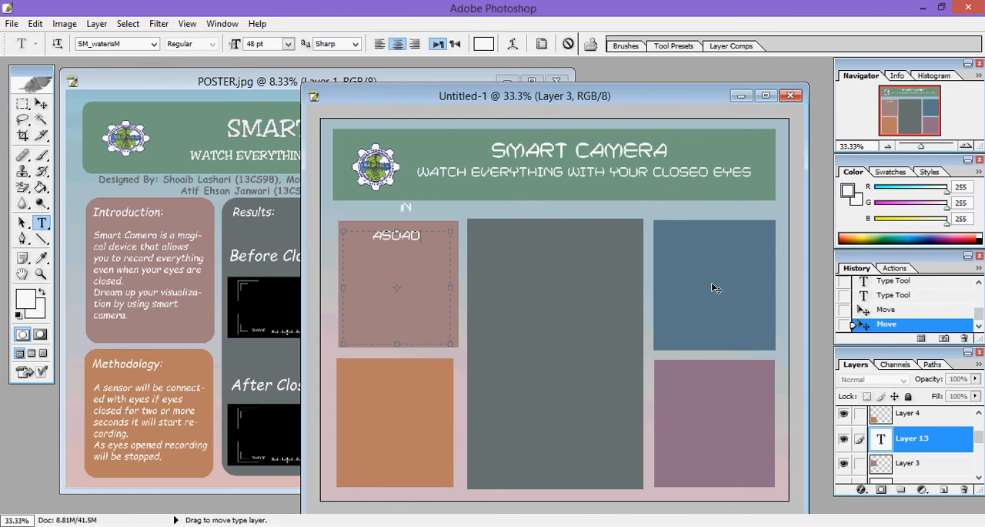
Step: Replace the test text in the mauve panel with the heading INTRODUCTION
left_click(391, 257)
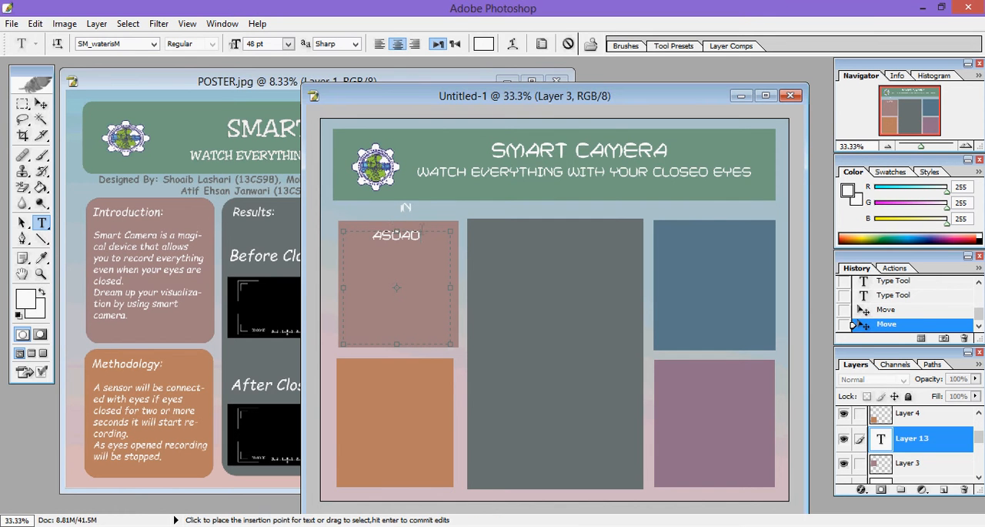
key("ctrl+a")
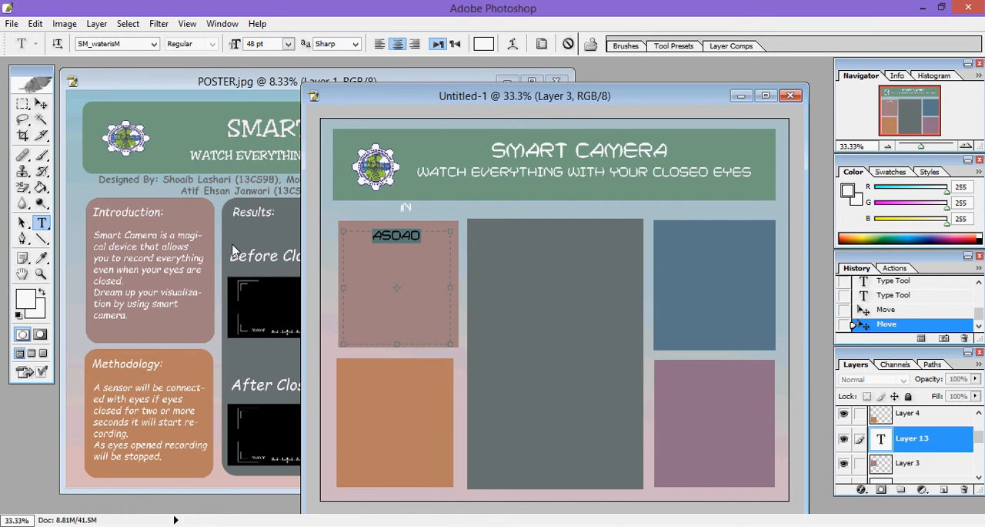
key("BackSpace")
type("INTRODUC")
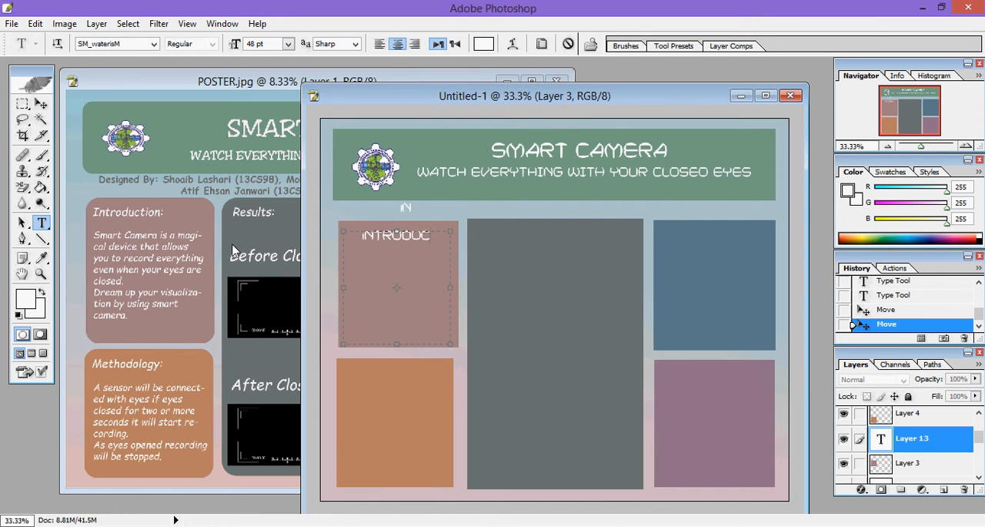
type("TOION")
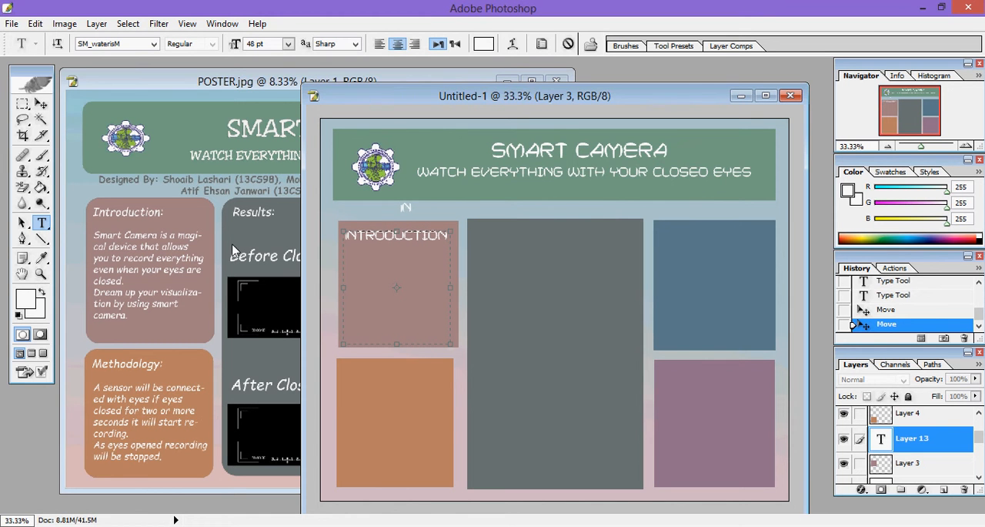
Step: Left-align the INTRODUCTION heading, shorten its text box to about one line and commit the text
left_click(381, 45)
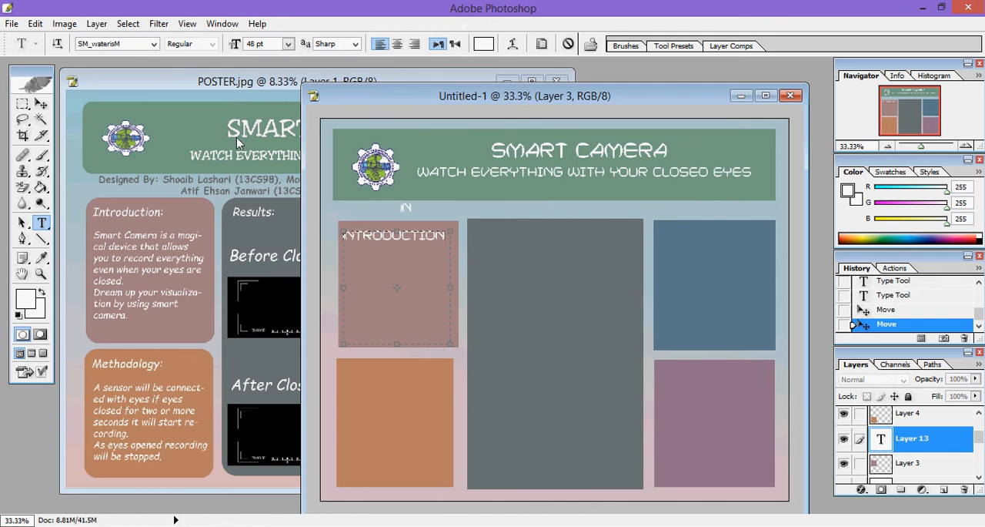
left_click_drag(398, 346, 418, 247)
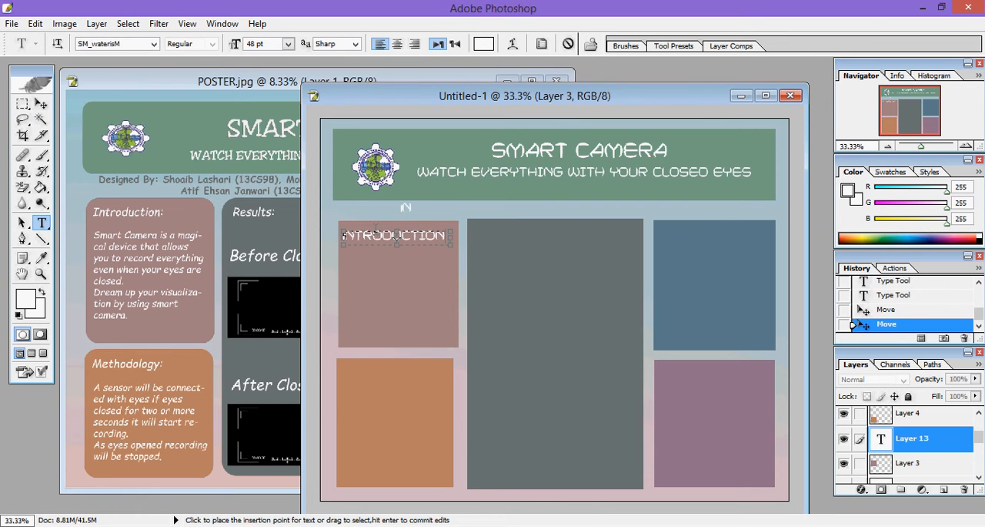
left_click(41, 106)
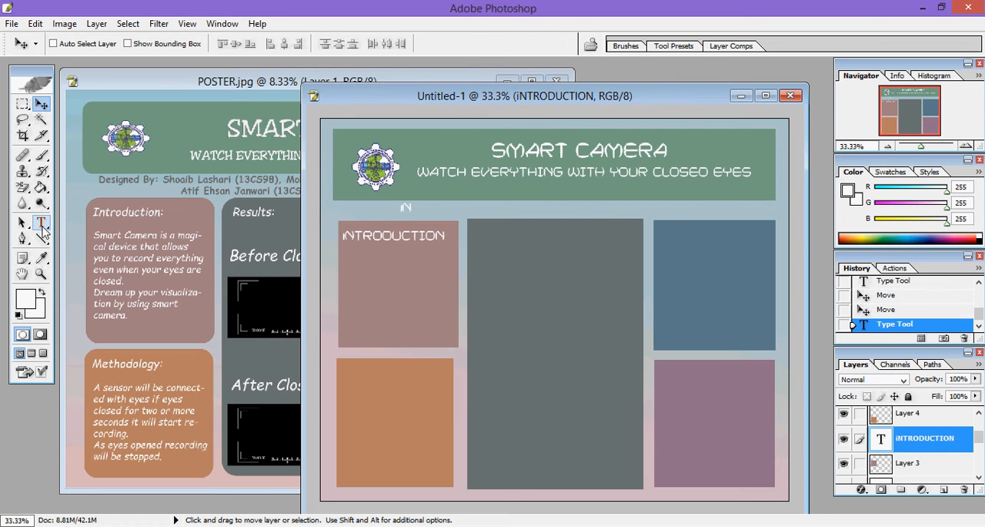
Step: Draw a text box below the INTRODUCTION heading and enter "Smart camera is a magical device that" in it
left_click(43, 223)
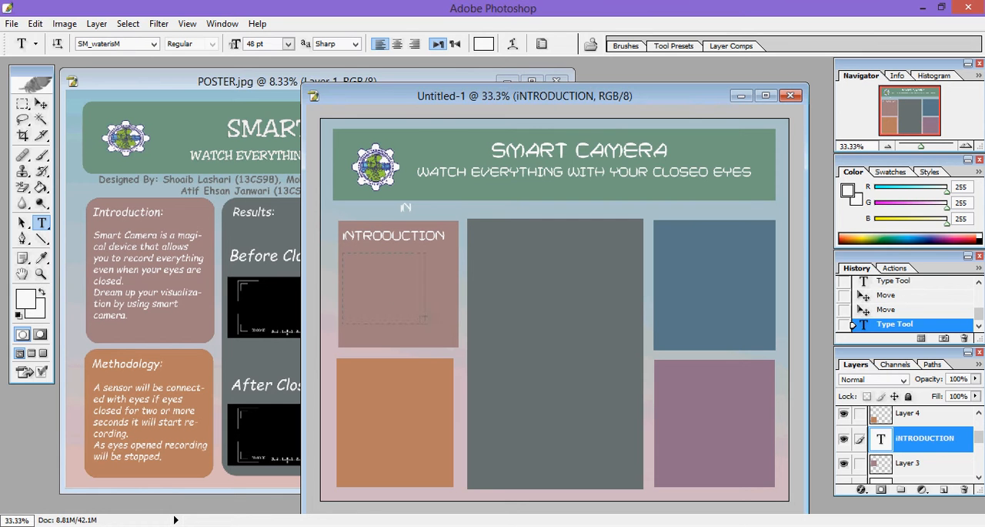
left_click_drag(445, 337, 447, 339)
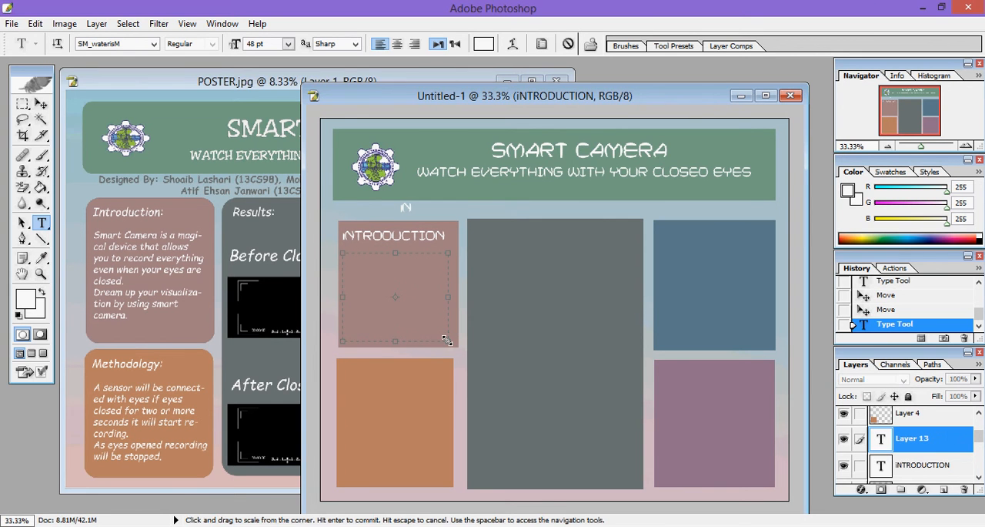
type("SMART")
key("BackSpace")
key("BackSpace")
key("BackSpace")
key("BackSpace")
key("BackSpace")
type("sm")
key("BackSpace")
key("BackSpace")
type("Smart camera is a magical device that")
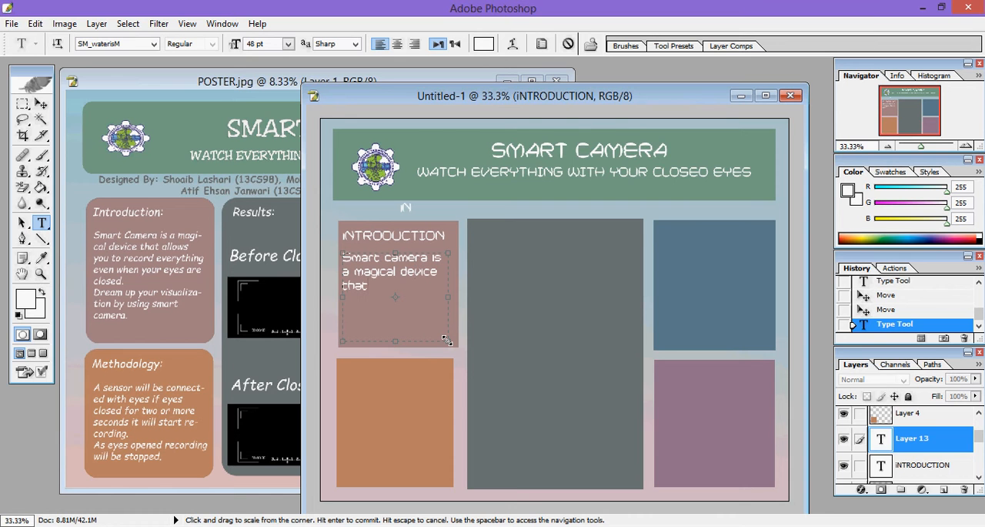
type(" allows you to record")
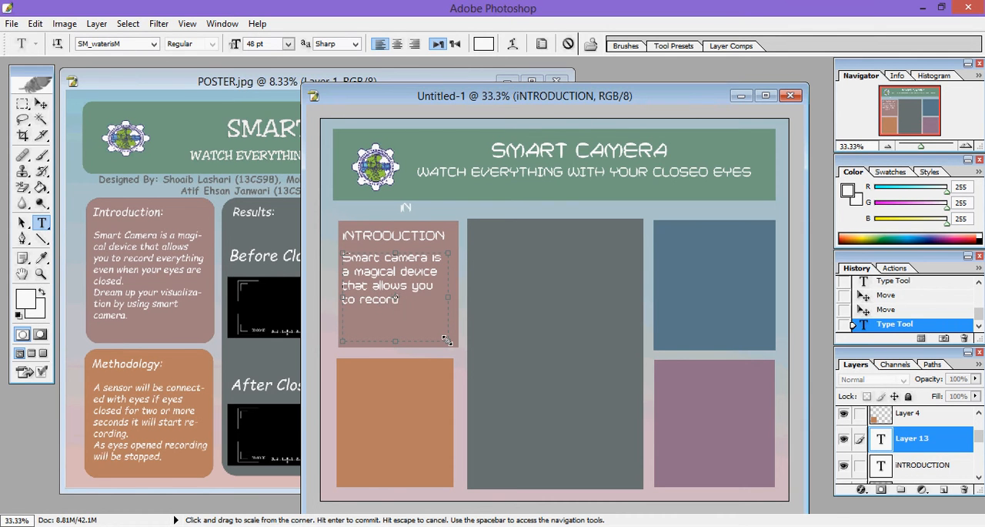
type(" everything even when your e")
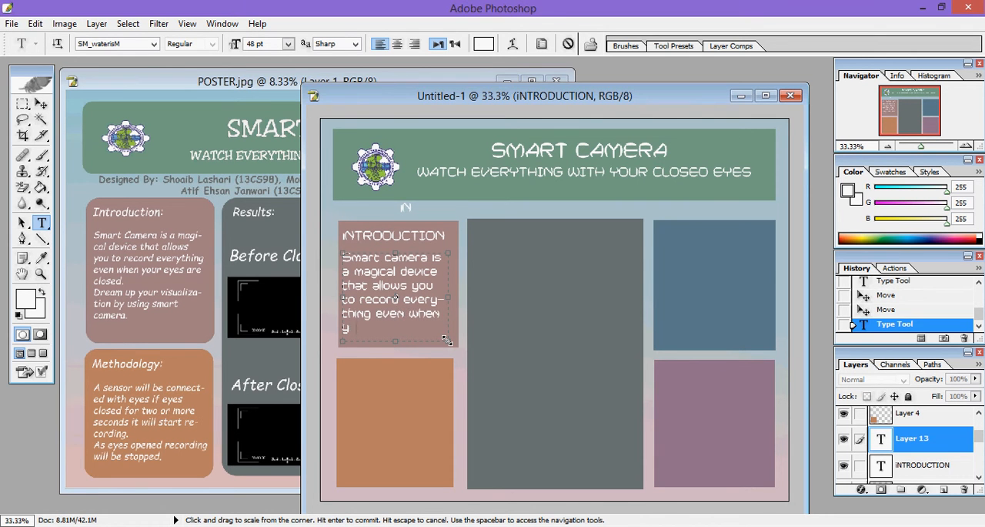
type("yes are clo")
Step: Continue the introduction paragraph with "allows you to record everything even when your eyes are closed"
key("BackSpace")
key("BackSpace")
key("BackSpace")
Step: Set the font size of the whole introduction paragraph to 36 pt
key("ctrl+a")
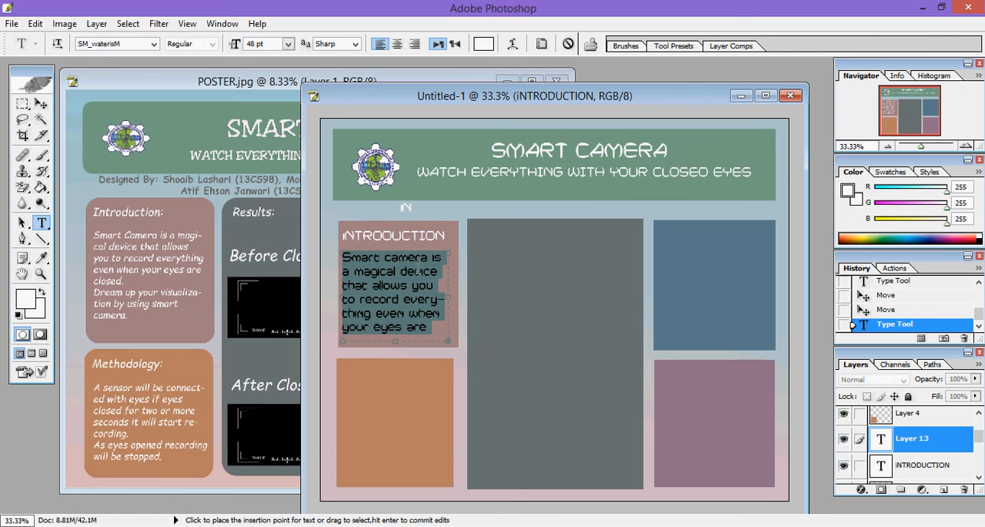
left_click(287, 43)
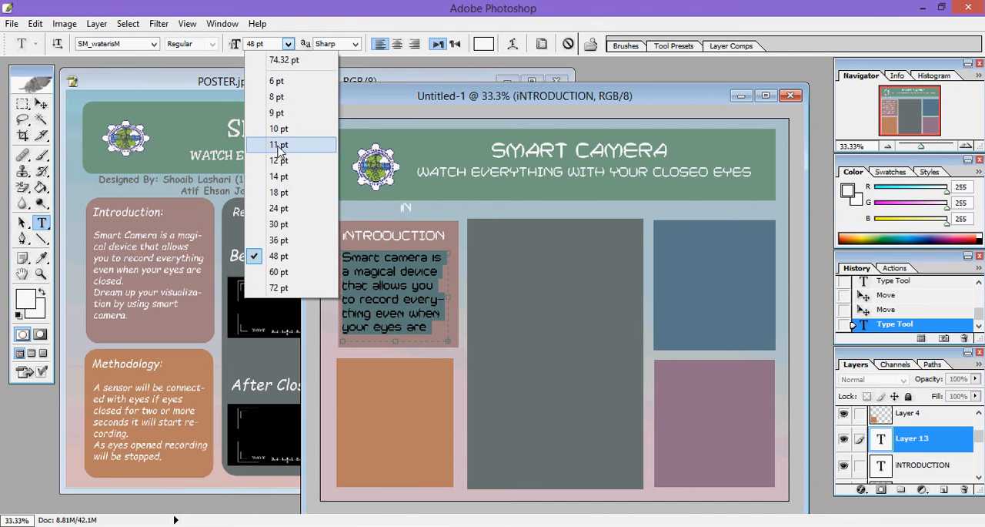
left_click(281, 224)
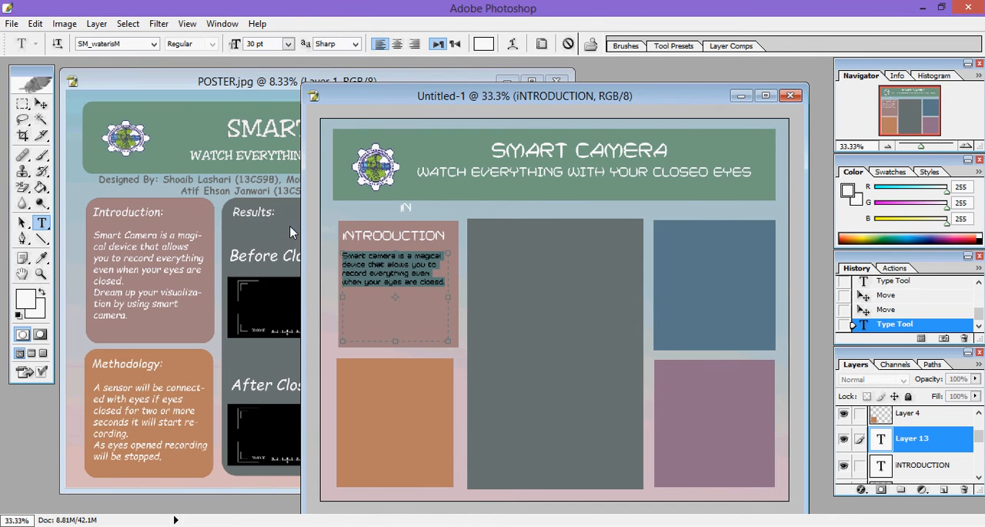
left_click(288, 44)
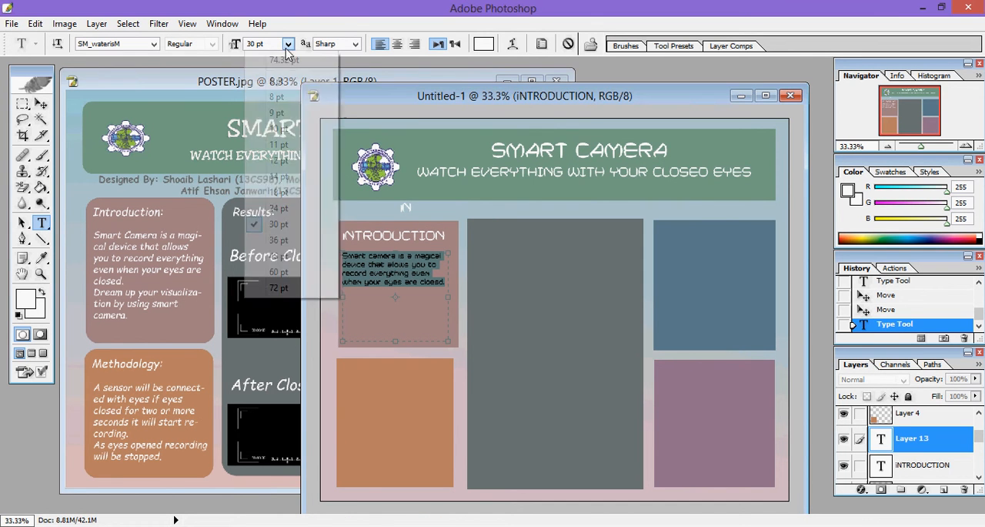
left_click(280, 243)
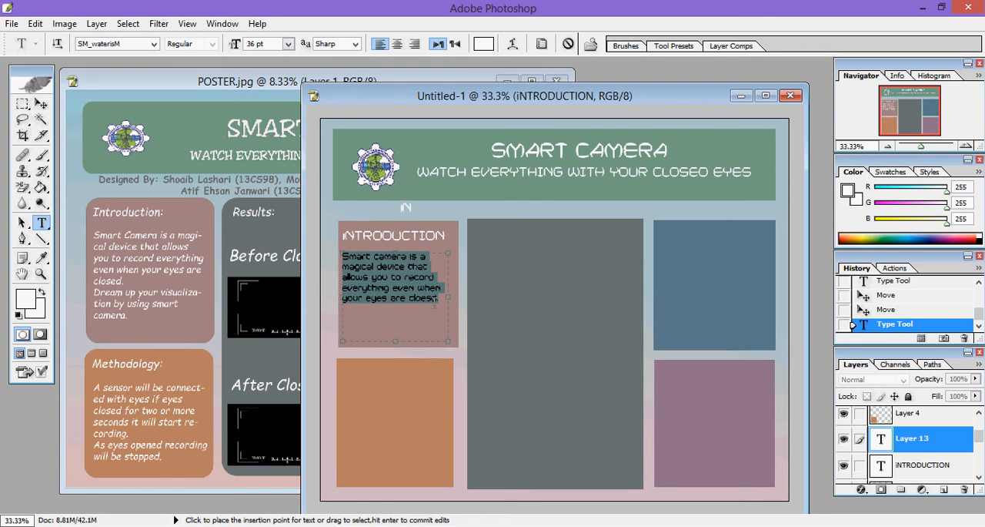
left_click(395, 297)
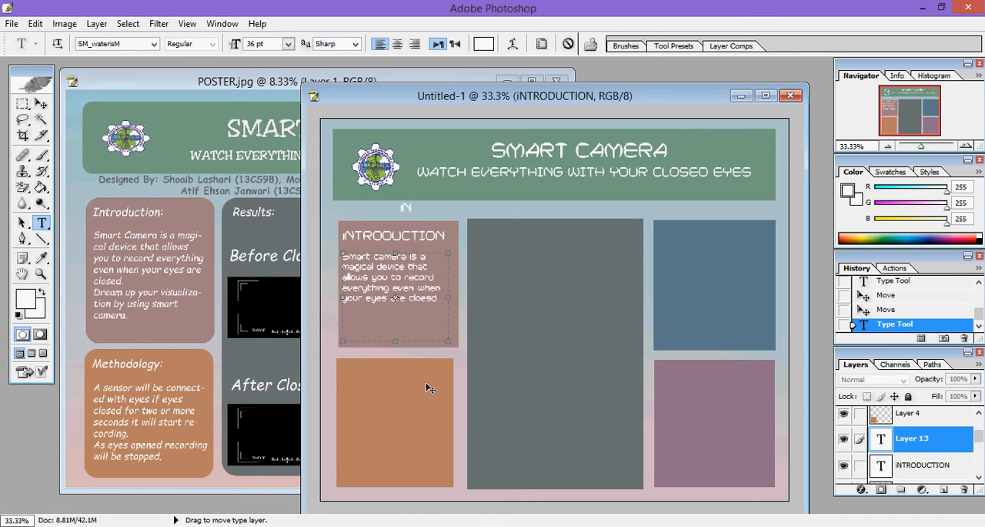
Step: Add "Dream up your visualization by using smart camera." on a new line of the introduction paragraph
key("Return")
type("Dream u")
type("p u")
type("our visu")
type("alization")
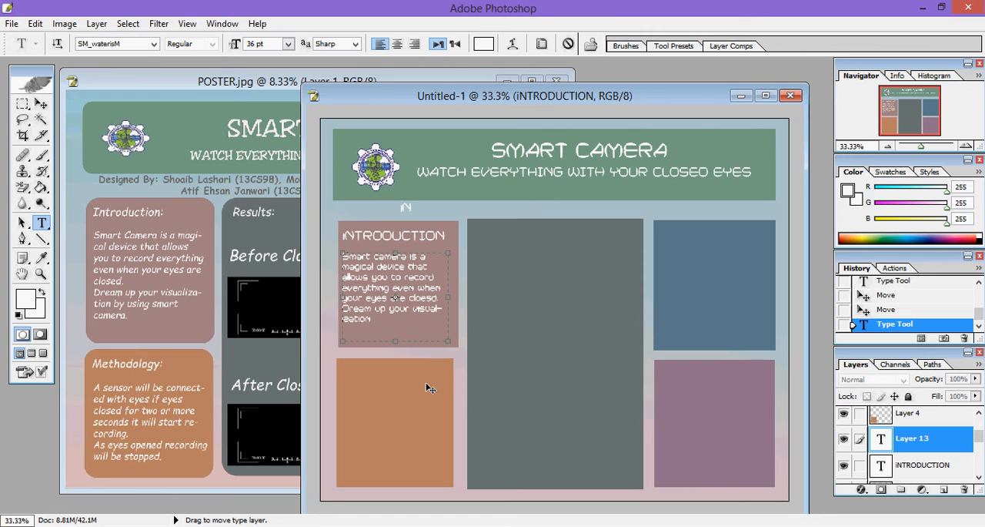
type(" by using smart camera.")
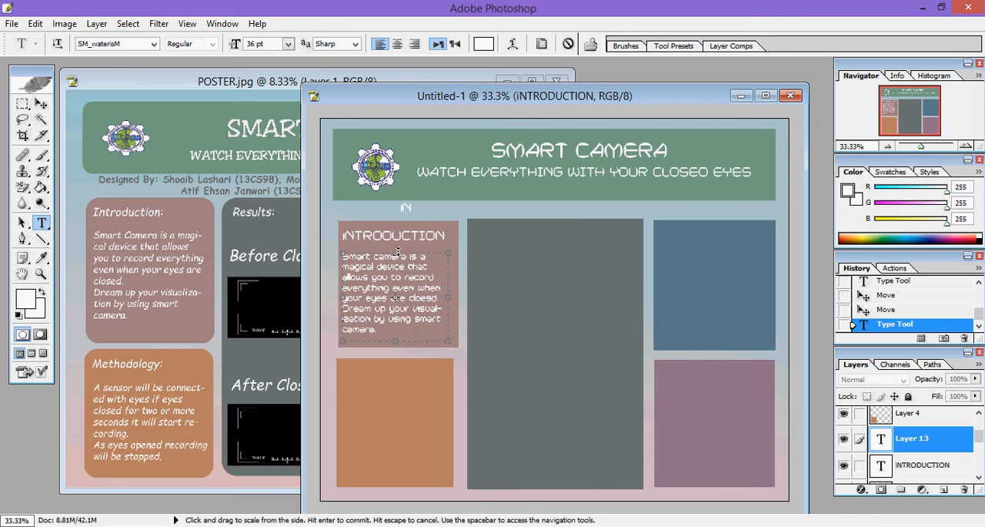
Step: Open the layer style settings for the introduction paragraph with Drop Shadow enabled, and move the dialog clear of the text
key("ctrl+a")
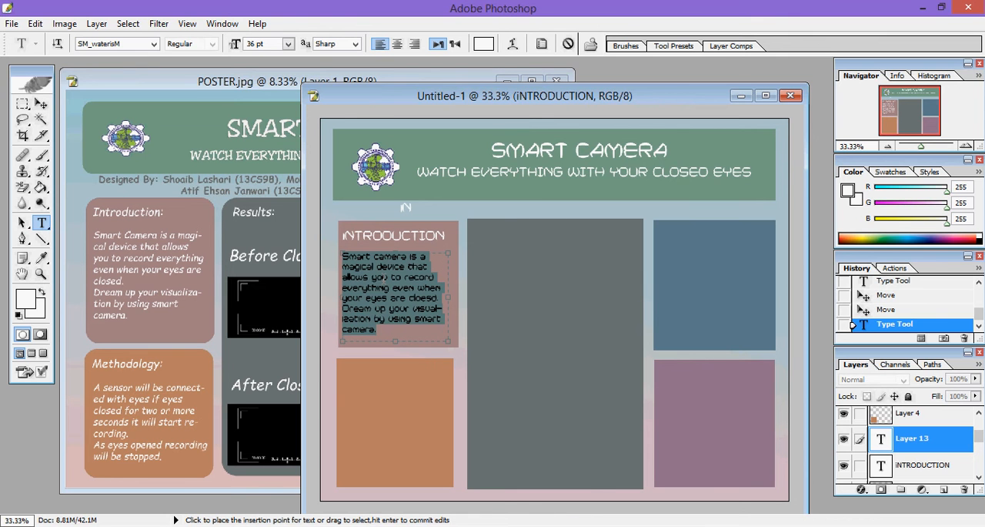
left_click(394, 298)
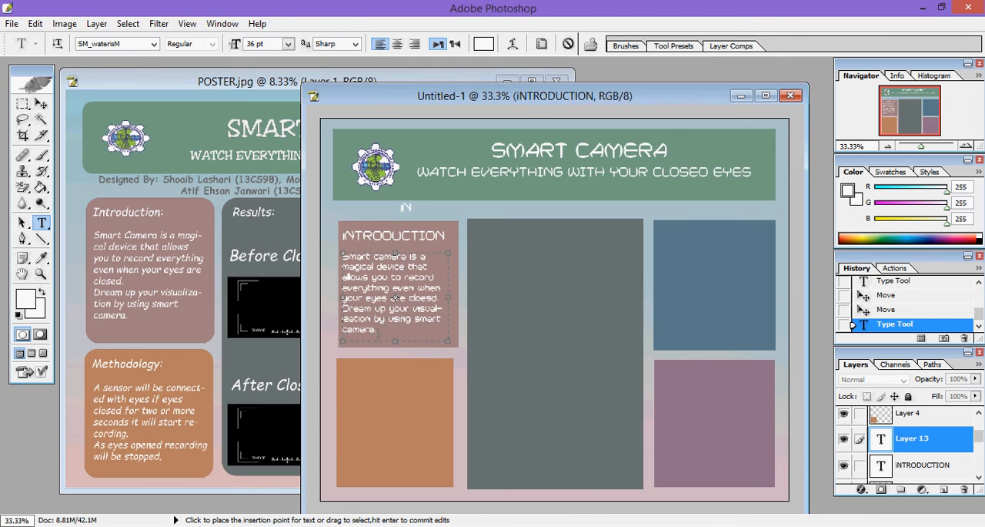
left_click_drag(379, 334, 331, 225)
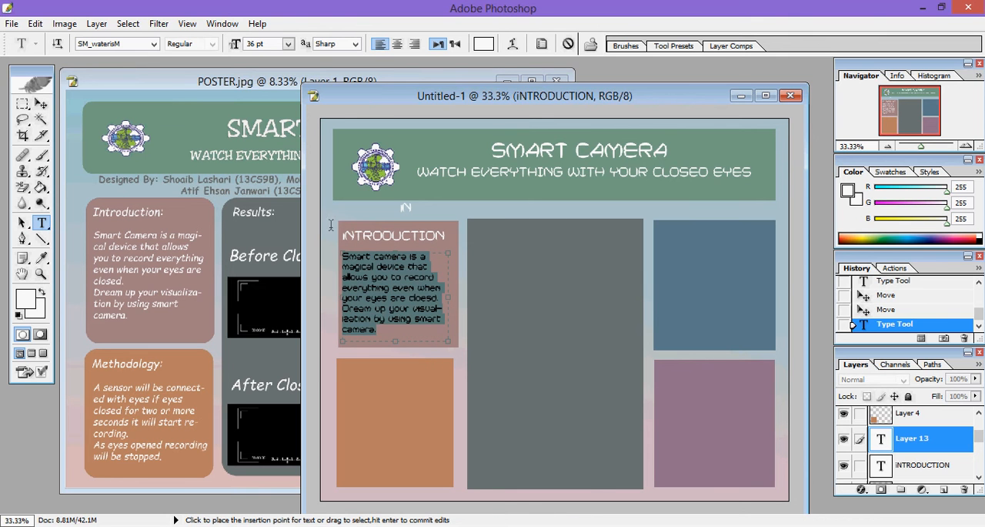
left_click(96, 24)
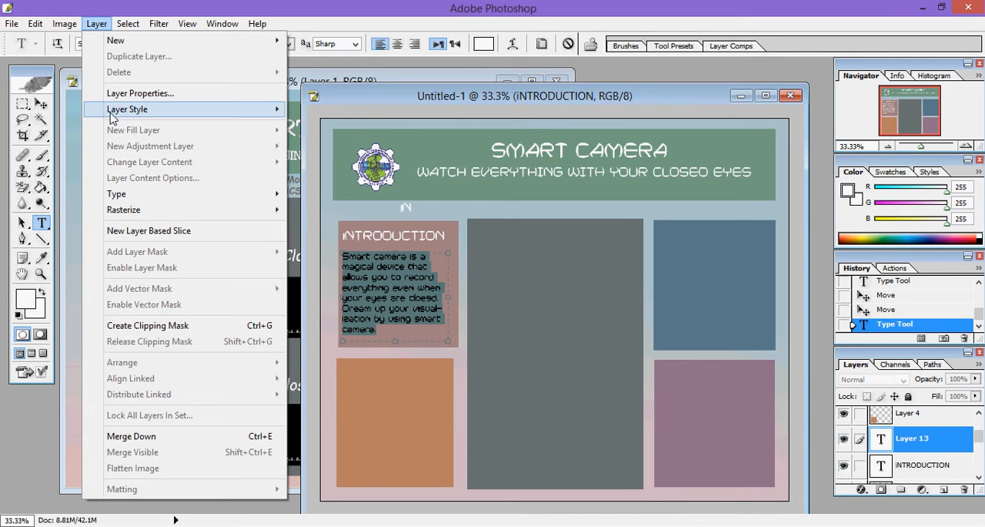
mouse_move(114, 112)
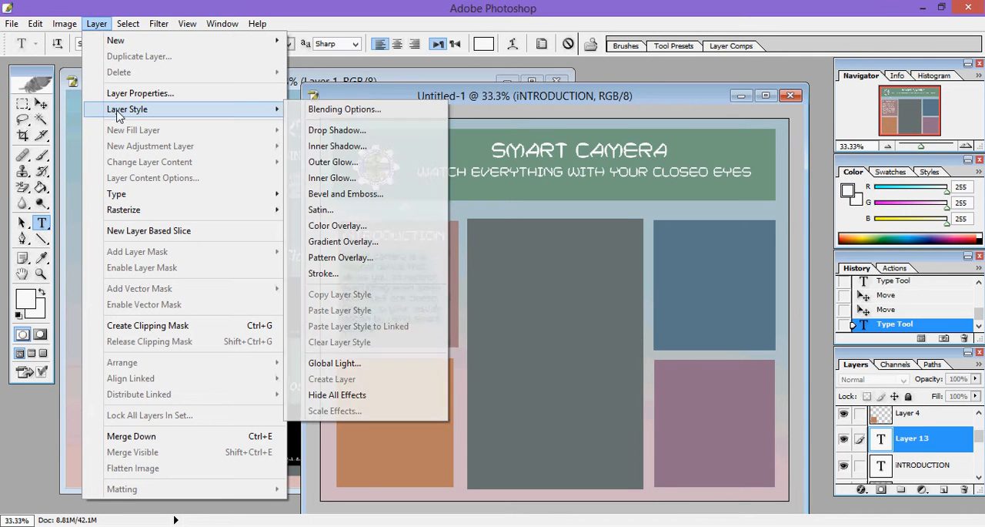
left_click(336, 131)
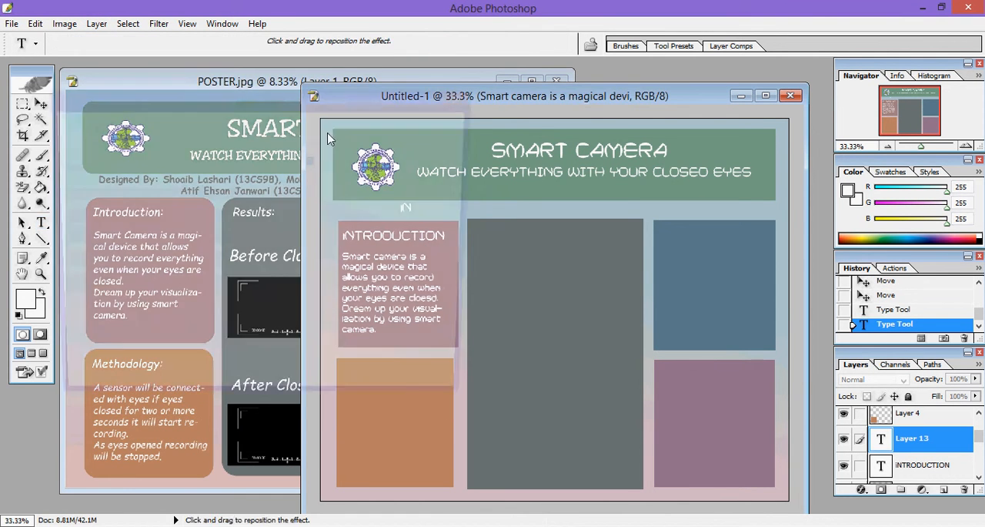
left_click_drag(304, 94, 850, 113)
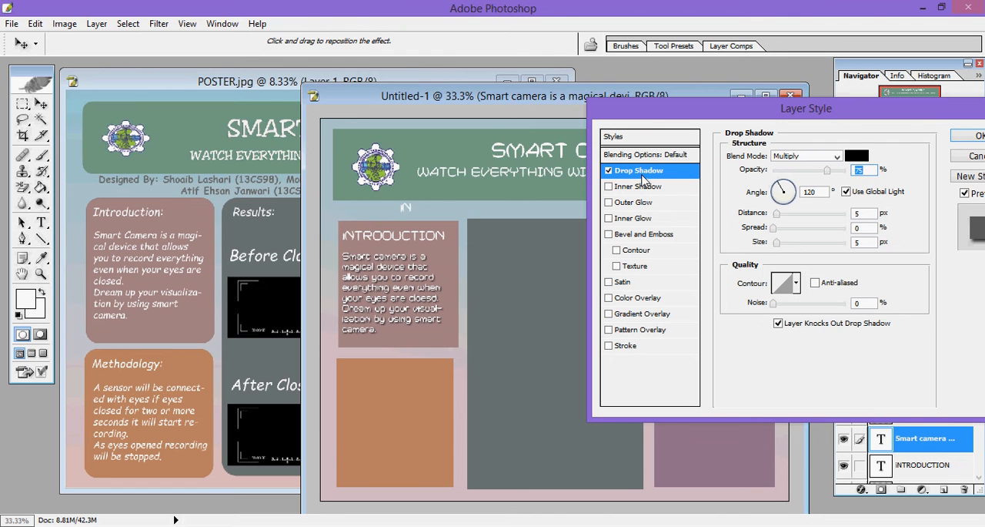
Step: Replace the introduction paragraph's drop shadow with an outer glow that uses a gradient instead of a solid colour
left_click(610, 171)
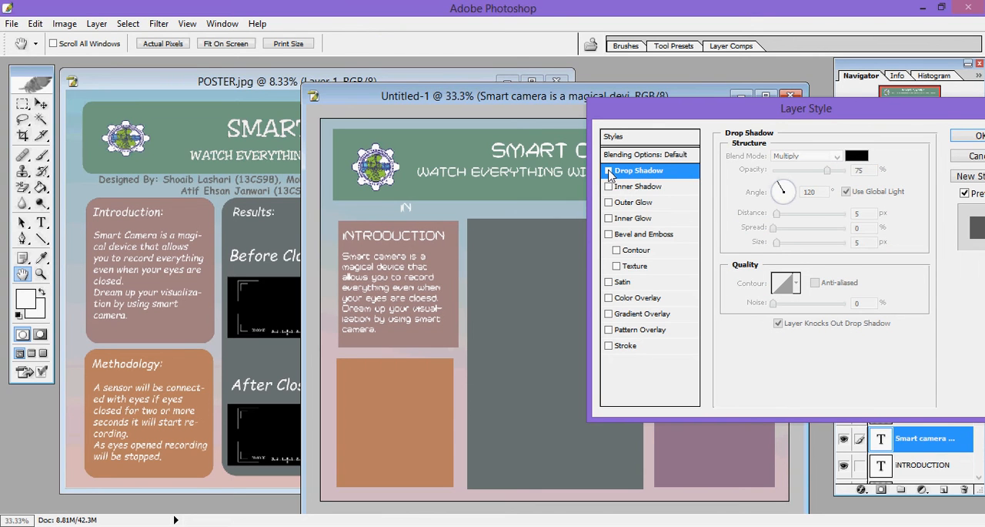
left_click(628, 203)
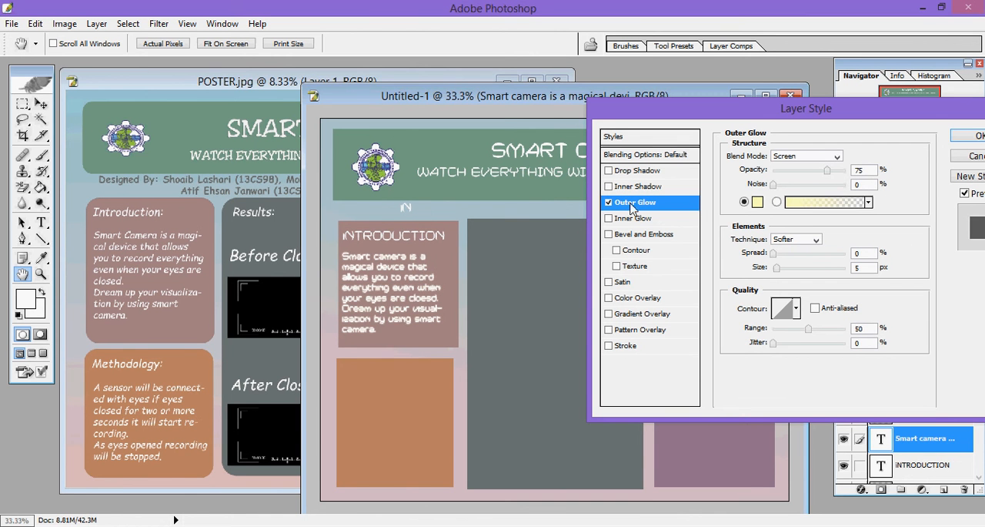
left_click(851, 203)
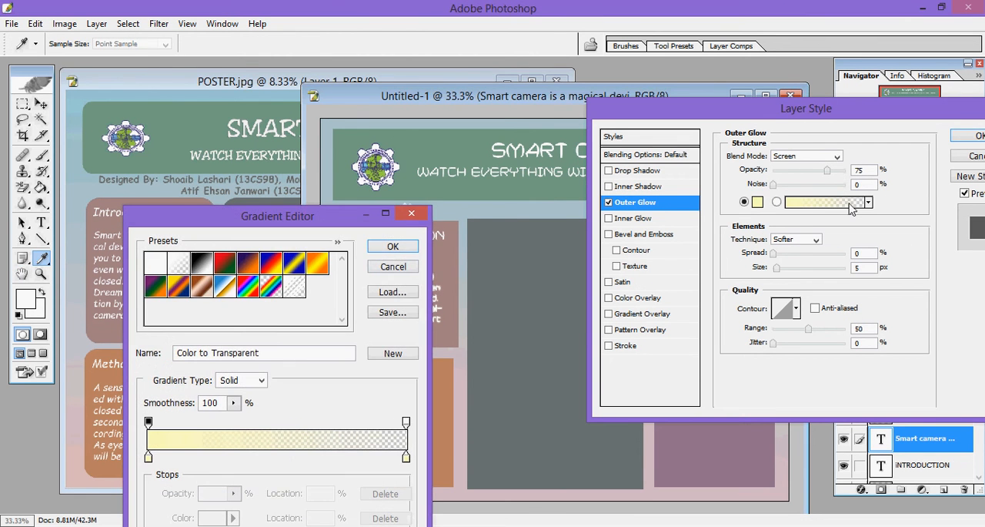
left_click(411, 214)
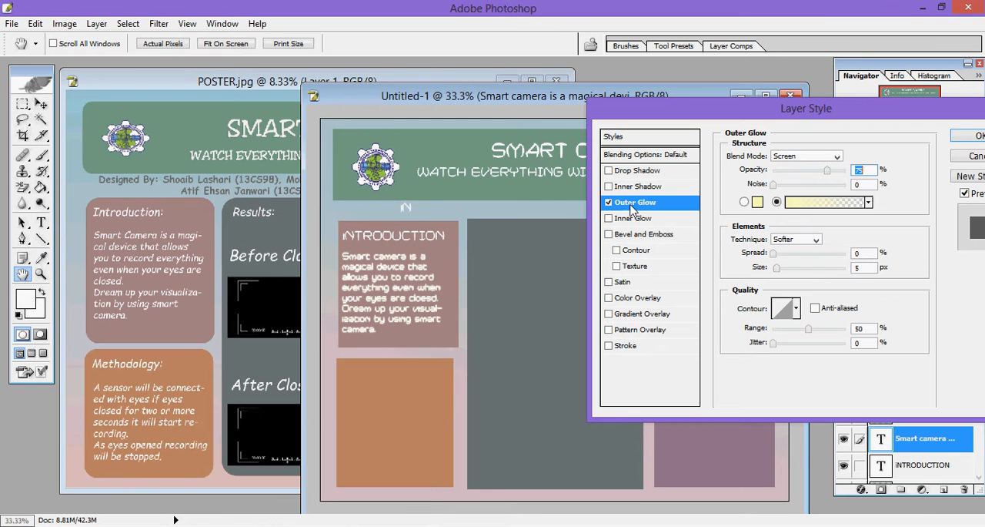
Step: Try several gradient presets for the outer glow, choose Red, Green, and apply the layer style to the introduction paragraph
left_click(806, 204)
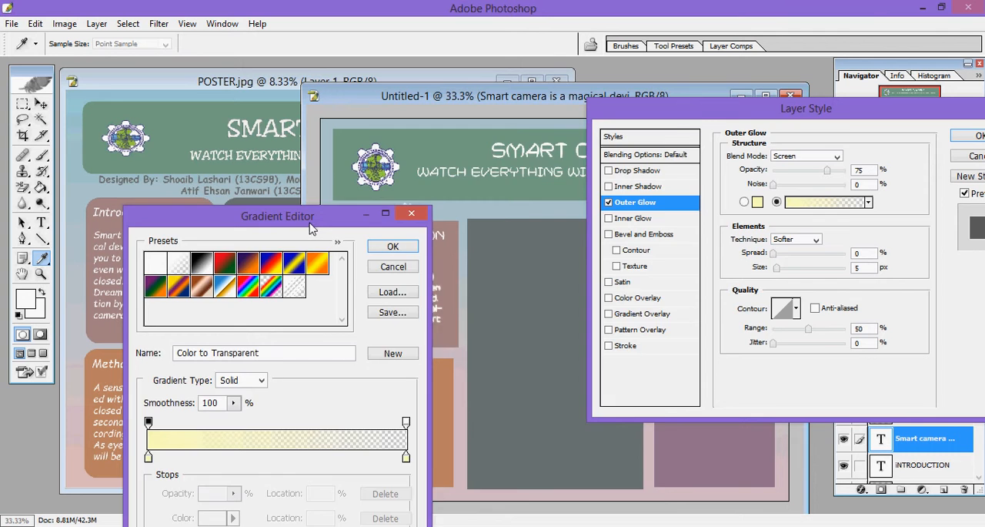
left_click_drag(311, 227, 726, 139)
left_click(625, 178)
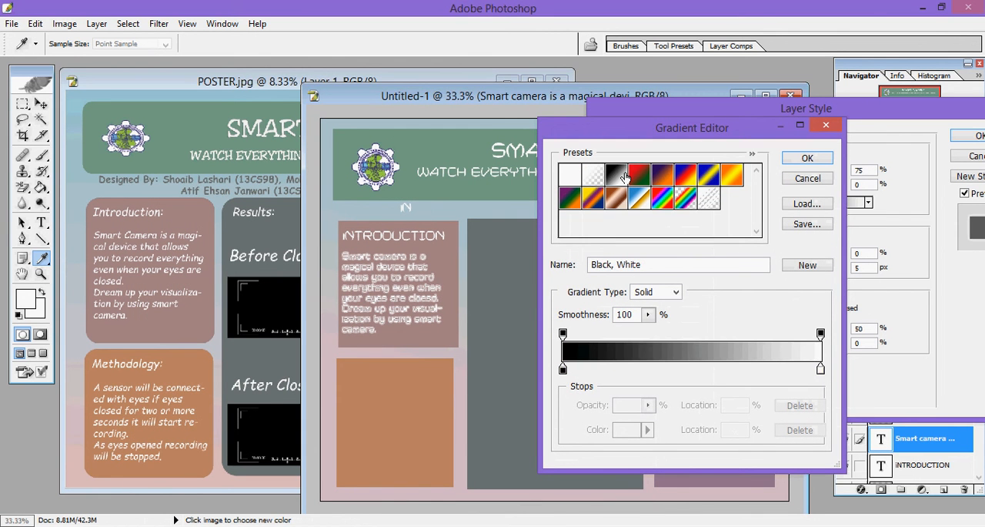
left_click(671, 178)
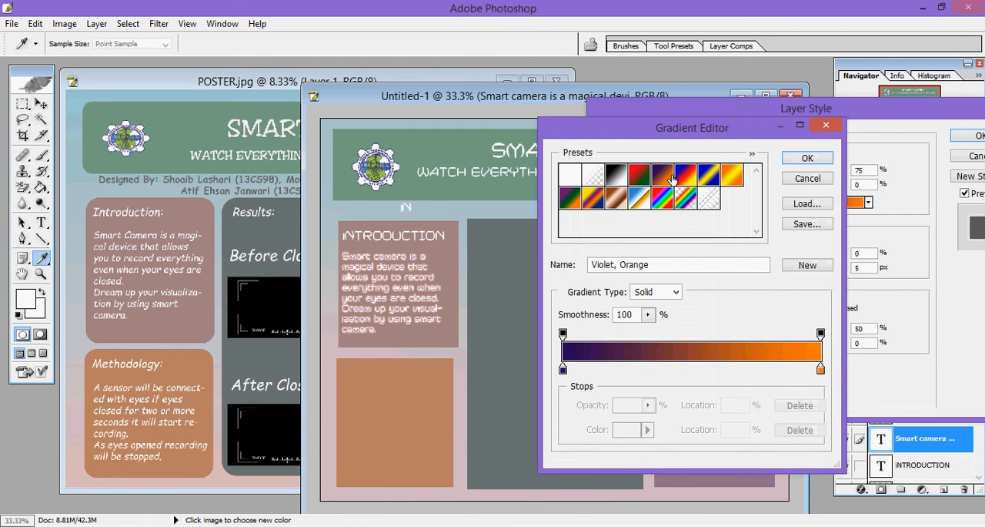
left_click(685, 177)
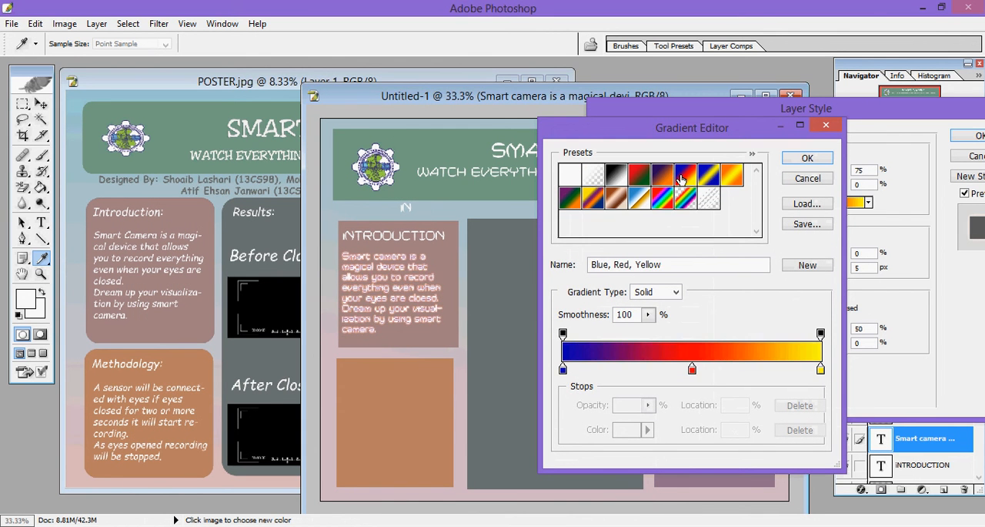
left_click(702, 178)
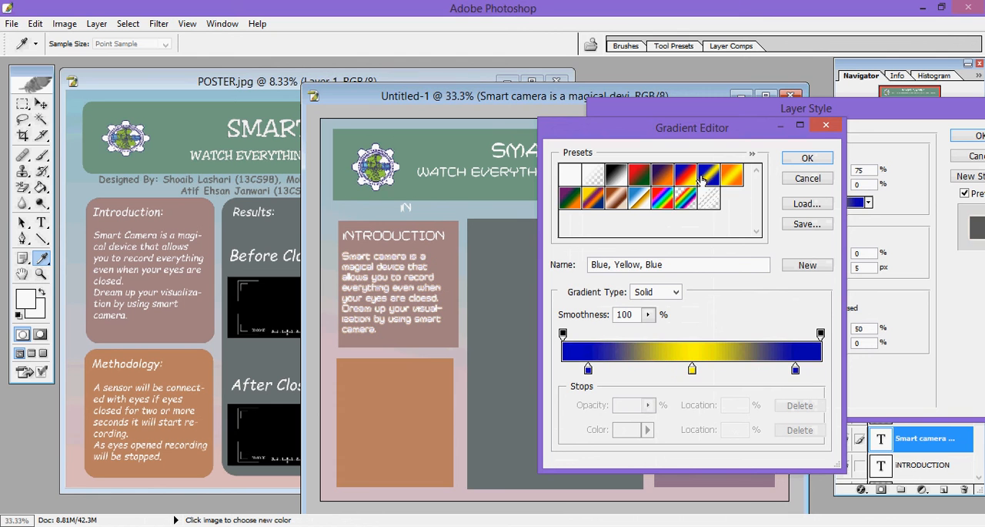
left_click(636, 183)
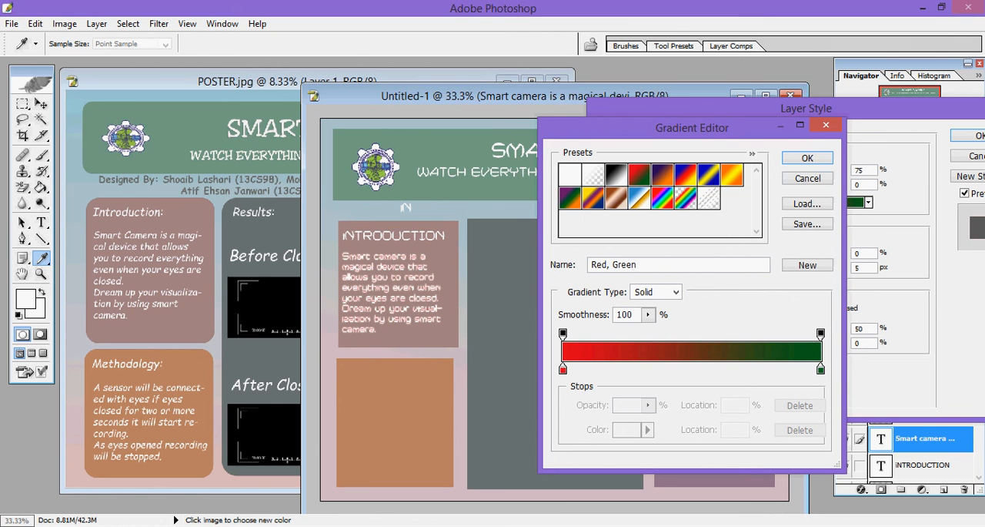
left_click(808, 158)
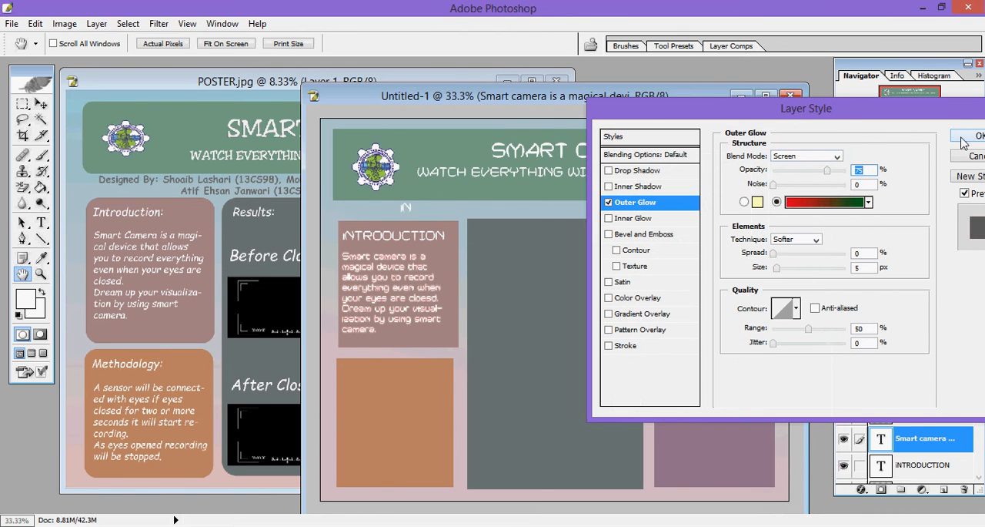
left_click(963, 137)
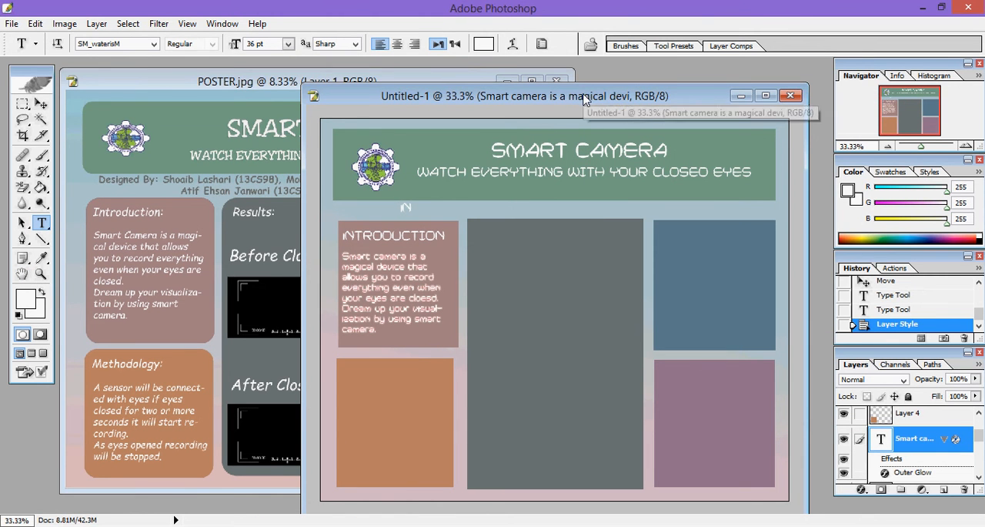
Step: Move the Untitled-1 window slightly up, select Layer 4 and draw a text box filling most of the orange panel
left_click_drag(585, 96, 571, 80)
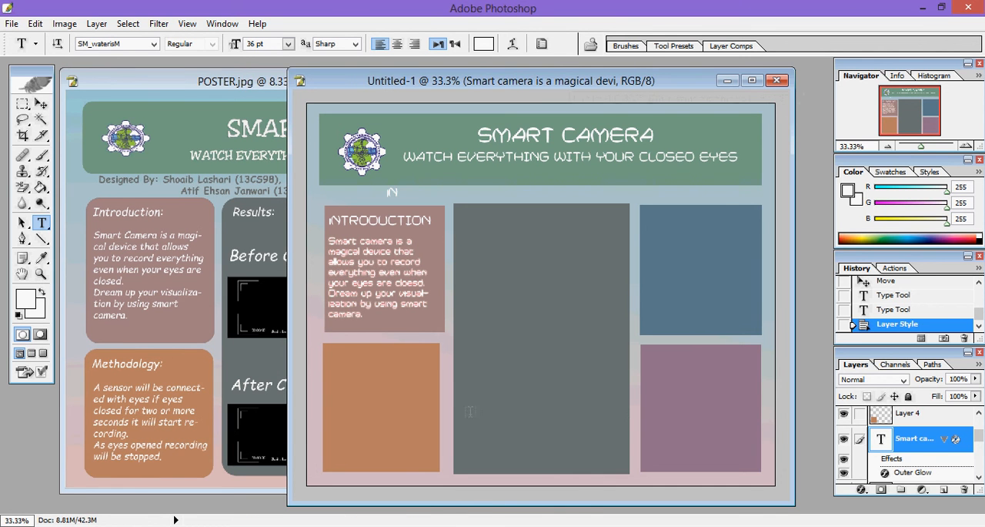
left_click(901, 416)
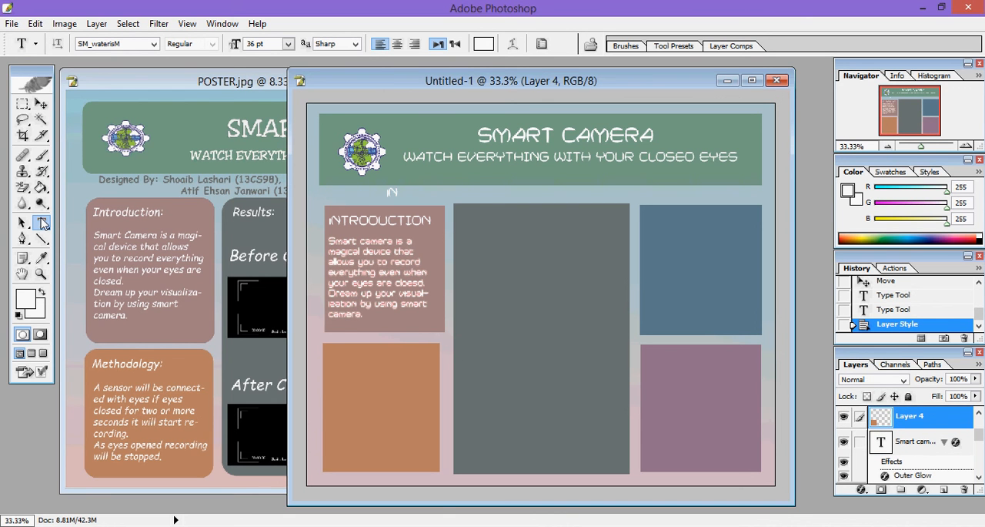
left_click_drag(325, 349, 429, 462)
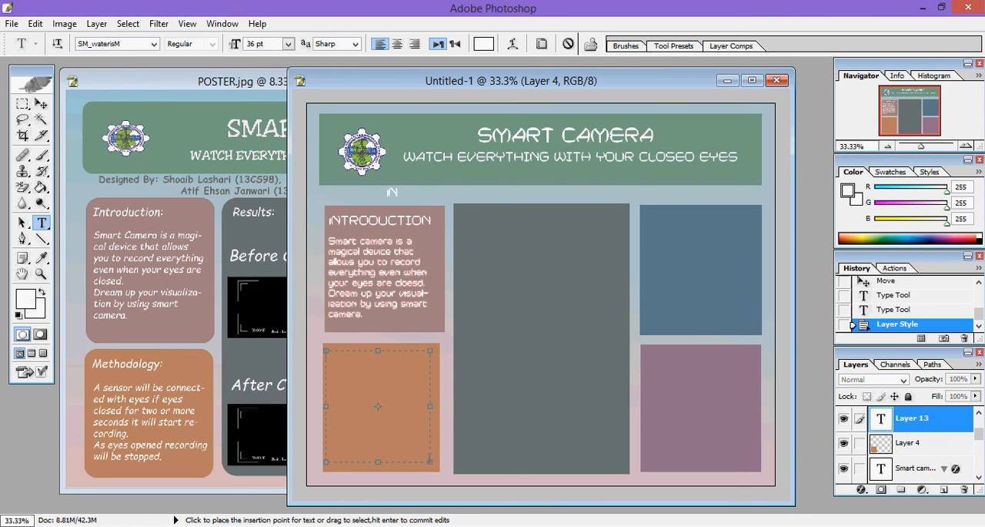
Step: Fill the orange panel's text box with five lines of random placeholder letters, starting with "sadadadadakajda"
type("sadadadadakajda")
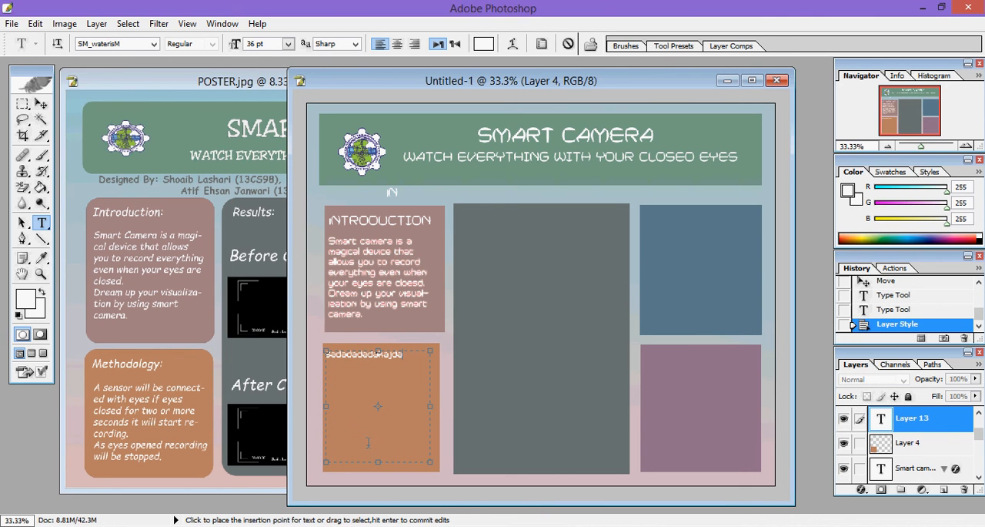
key("Return")
type("asdlkajdlkajsd")
key("Return")
type("asldjalsdjlakdjlakdja")
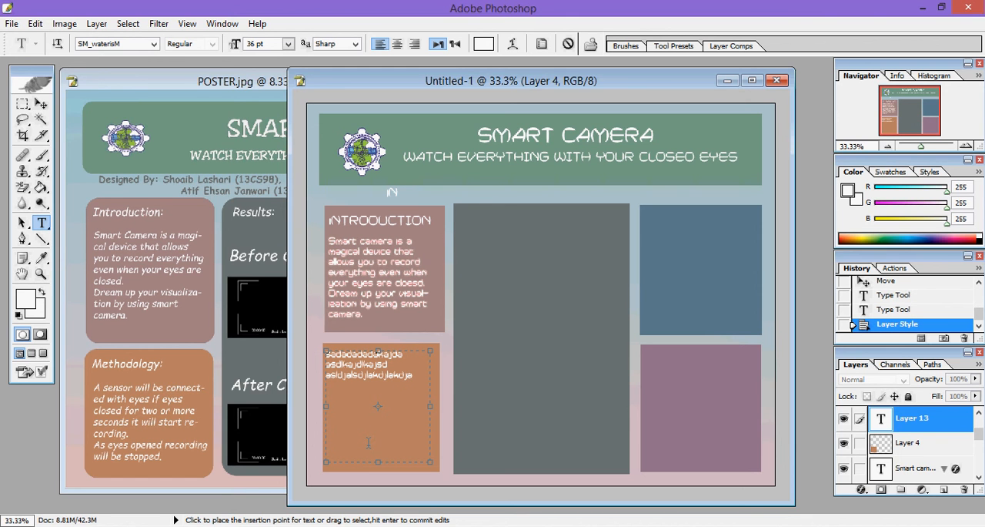
key("Return")
type("laksdjasdjlakjd")
key("Return")
type("sdlkalajlkajlajljajl")
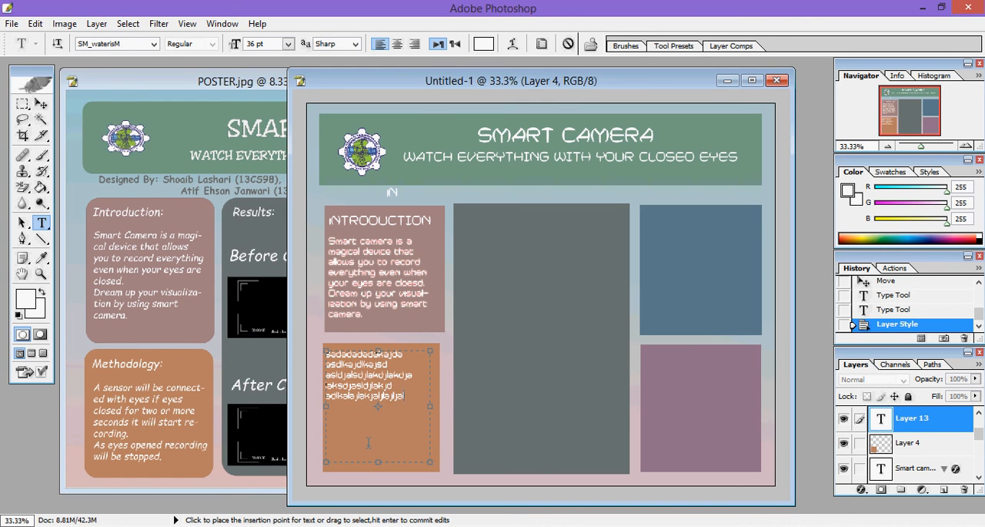